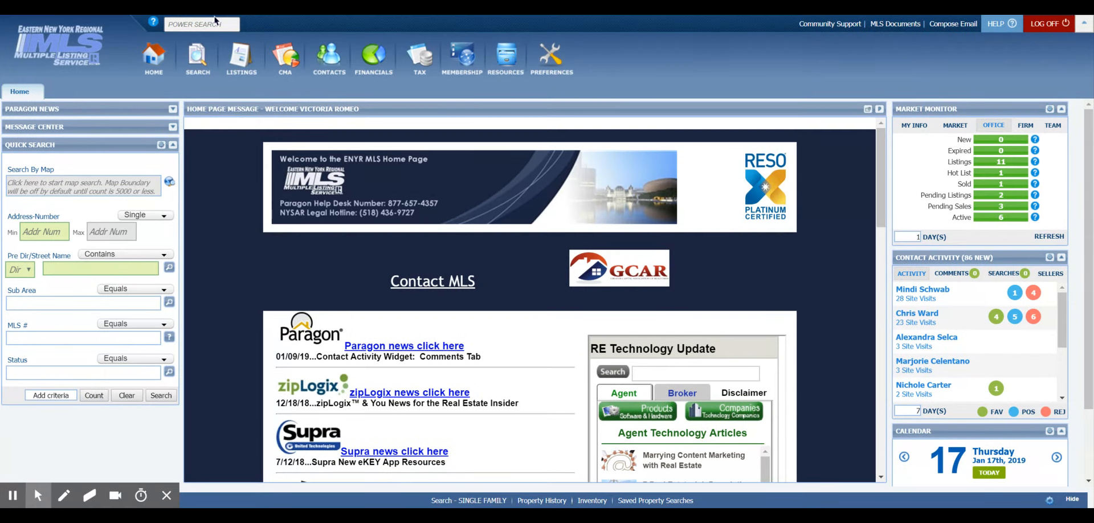
# Open the $375,000 single-family partial listing for maintenance and bring up its picture management.
pyautogui.click(245, 66)
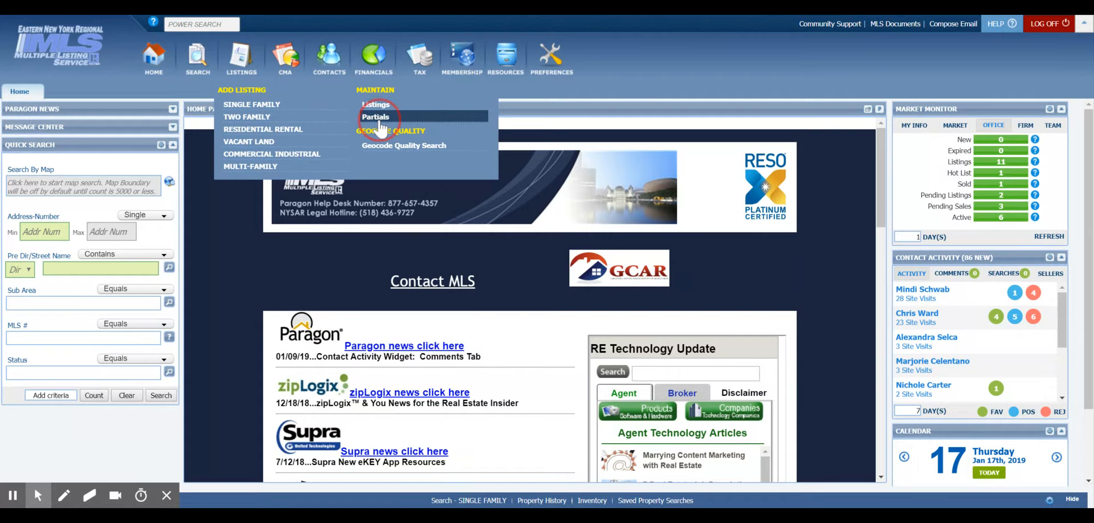
pyautogui.click(379, 119)
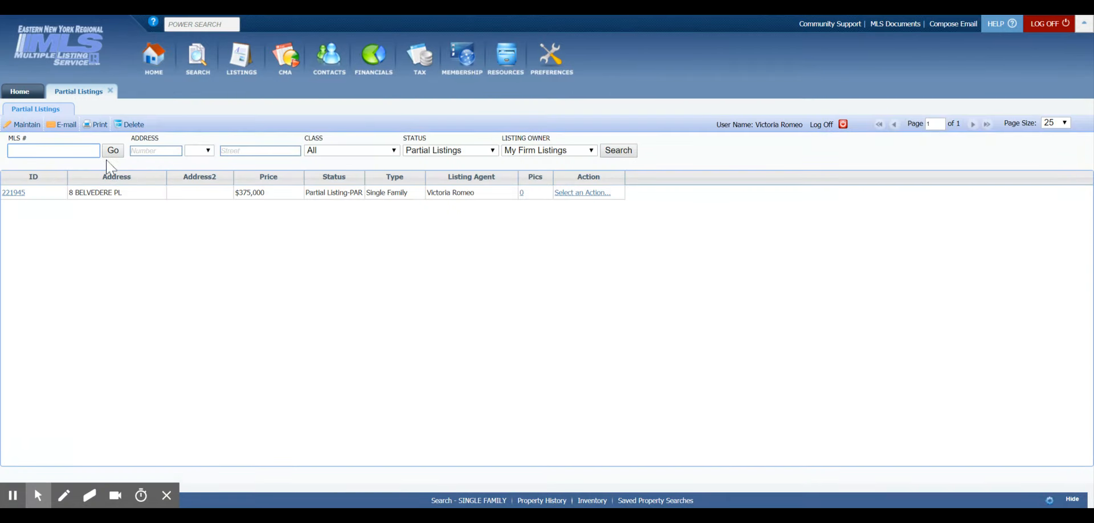
pyautogui.doubleClick(16, 205)
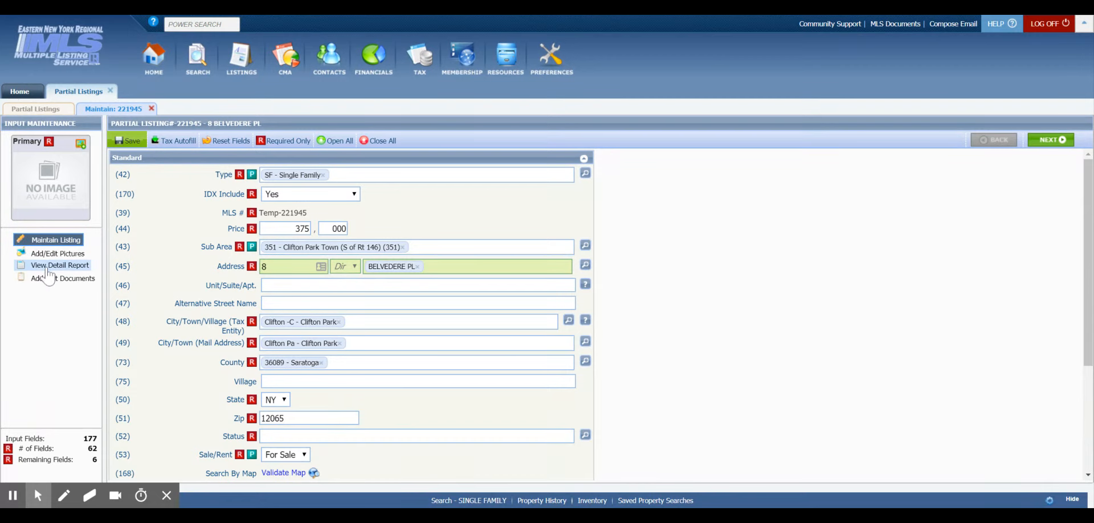
pyautogui.click(50, 254)
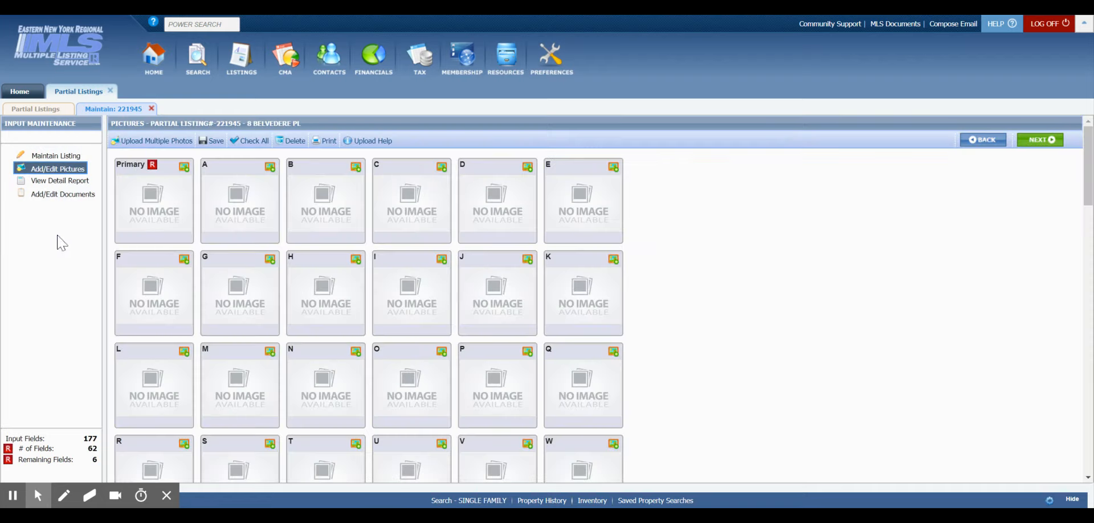
# Queue the 37 house photos for a multiple-photo upload, upload them to the listing and try to save the pictures.
pyautogui.click(151, 143)
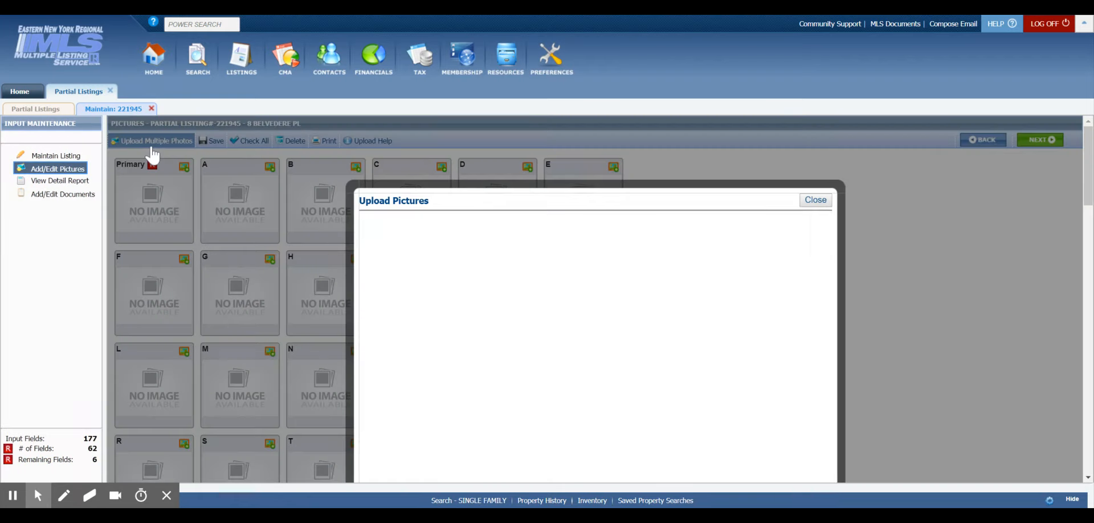
pyautogui.scroll(-3, 497, 322)
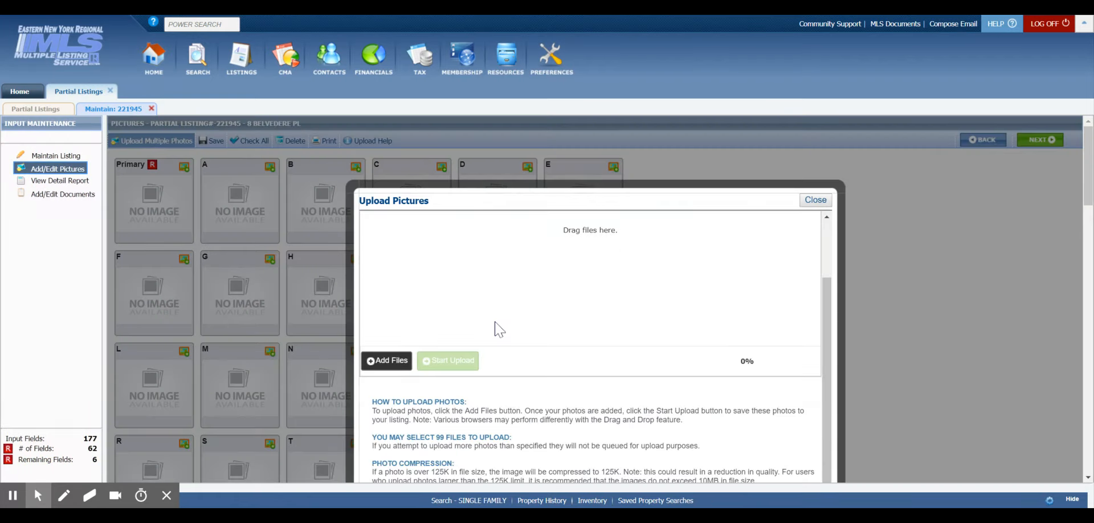
pyautogui.click(398, 375)
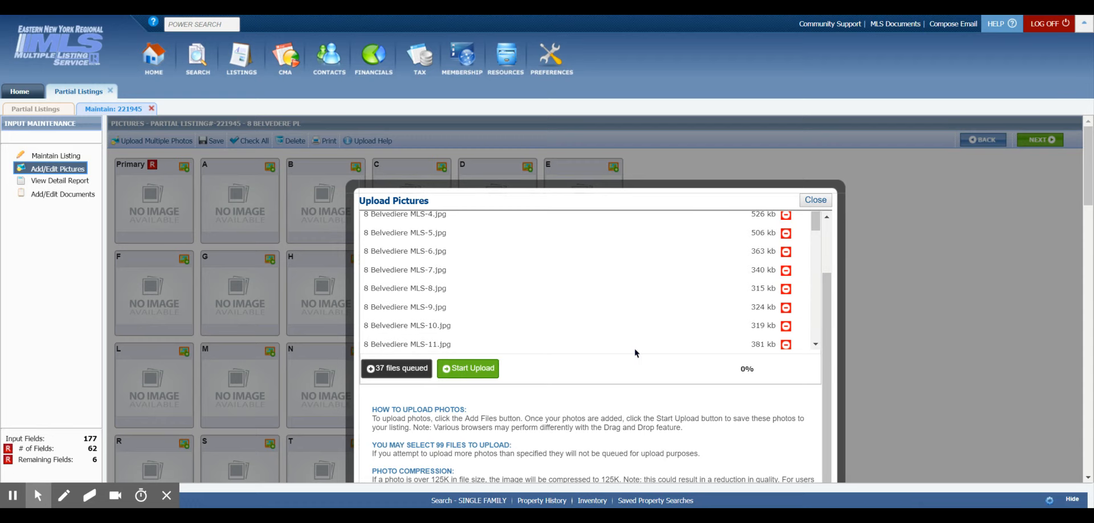
pyautogui.click(472, 370)
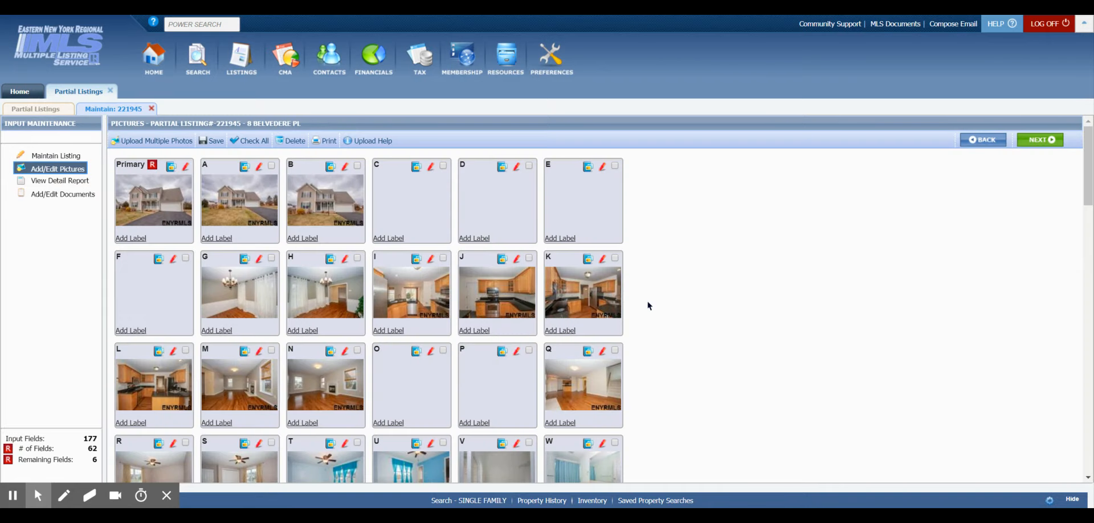
pyautogui.click(211, 142)
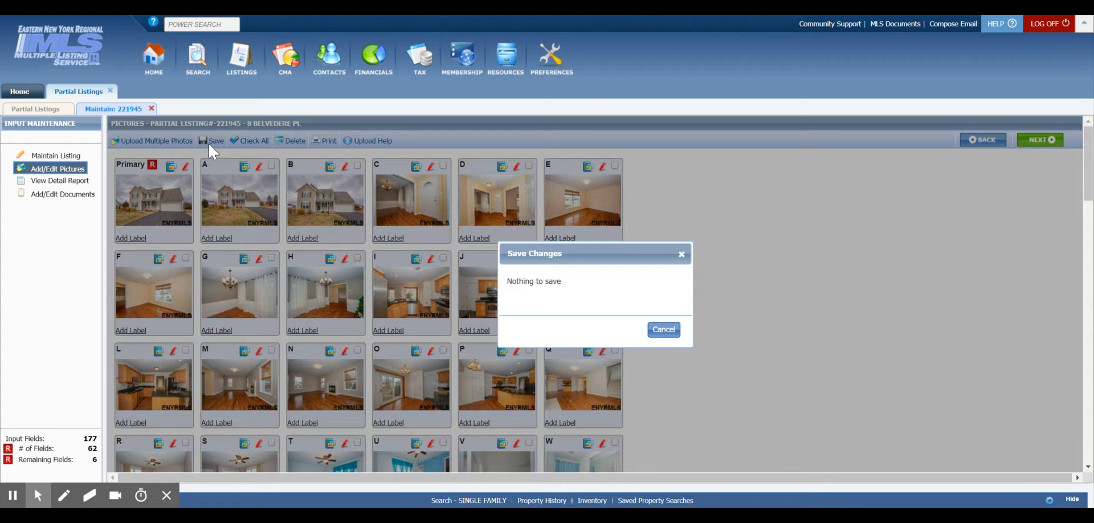
pyautogui.click(664, 331)
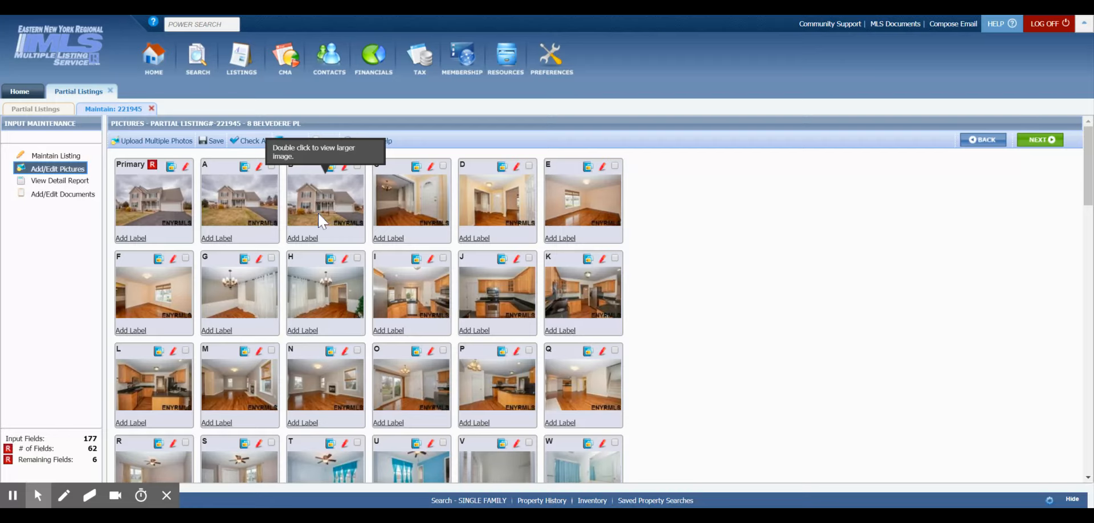
# Reorder the entry and living room photos so that D, E and F come before photo C.
pyautogui.click(520, 213)
pyautogui.moveTo(520, 214); pyautogui.dragTo(422, 222)
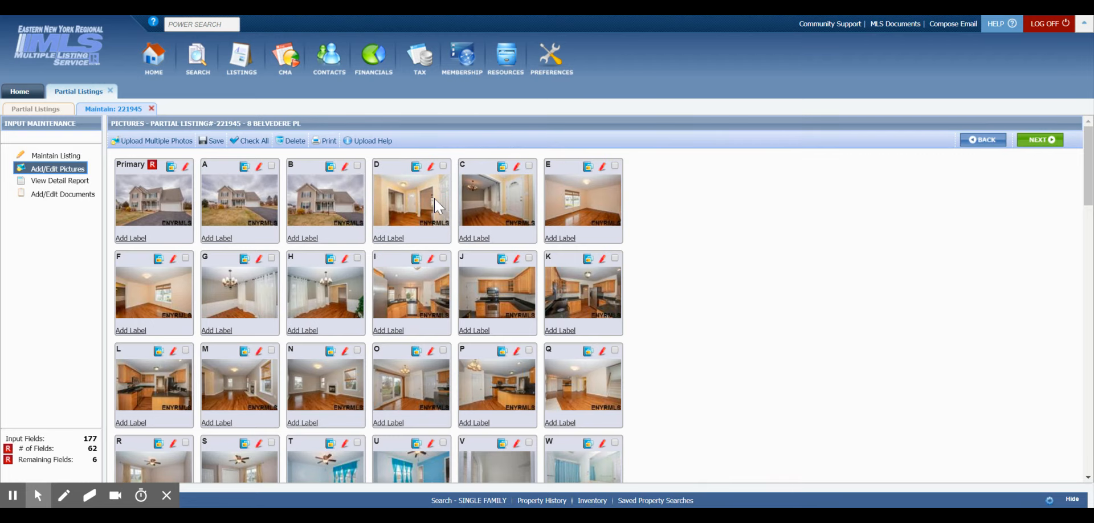
pyautogui.moveTo(605, 212); pyautogui.dragTo(490, 215)
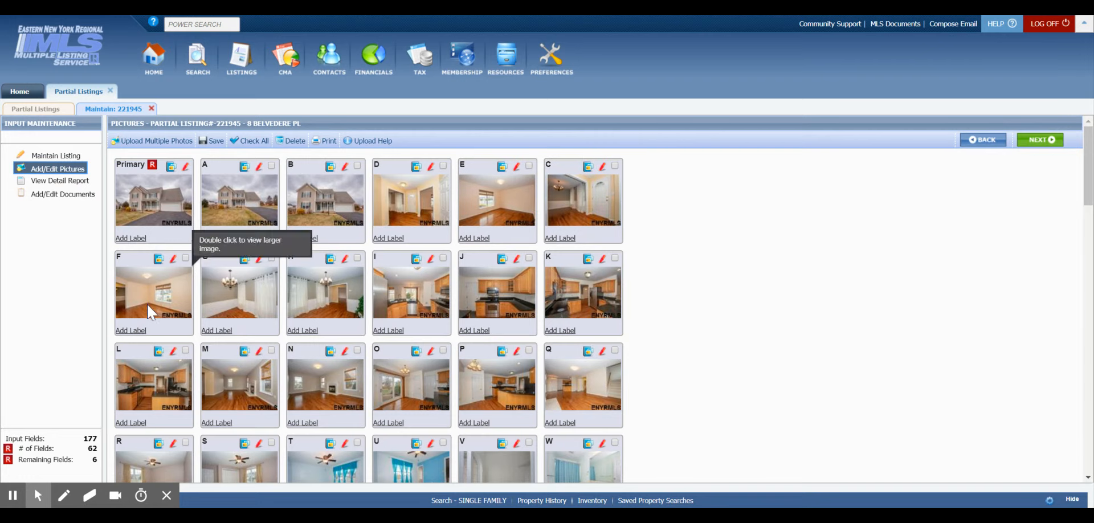
pyautogui.moveTo(149, 313); pyautogui.dragTo(579, 219)
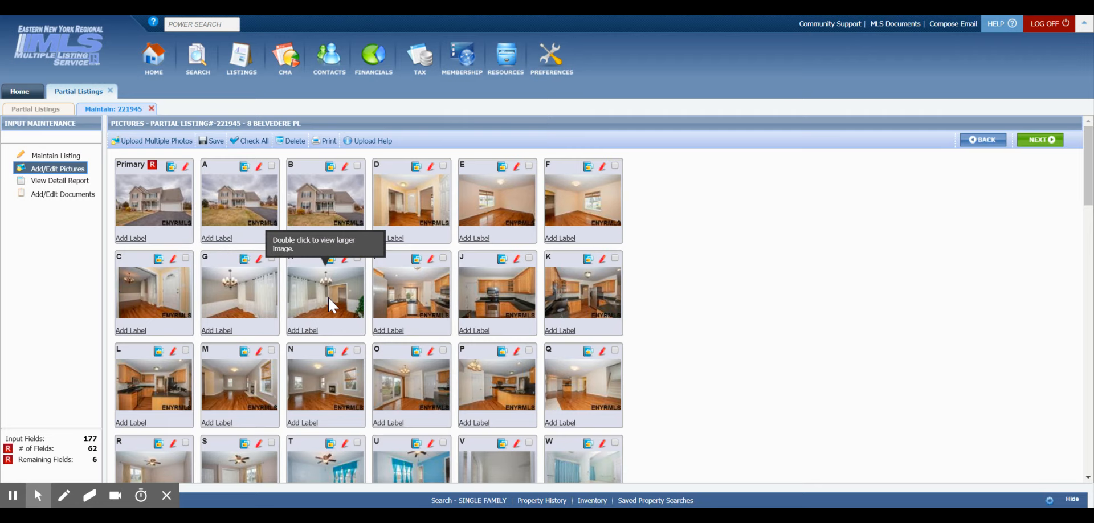
# Move dining room photo H ahead of photo G and kitchen photo K ahead of photo I.
pyautogui.click(340, 303)
pyautogui.moveTo(335, 301); pyautogui.dragTo(252, 302)
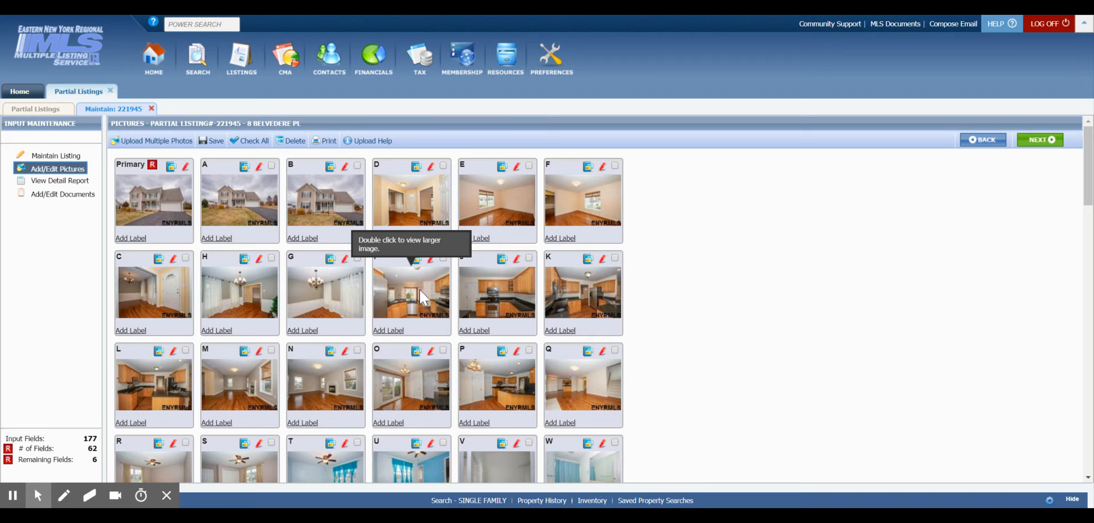
pyautogui.click(584, 313)
pyautogui.moveTo(584, 313); pyautogui.dragTo(413, 301)
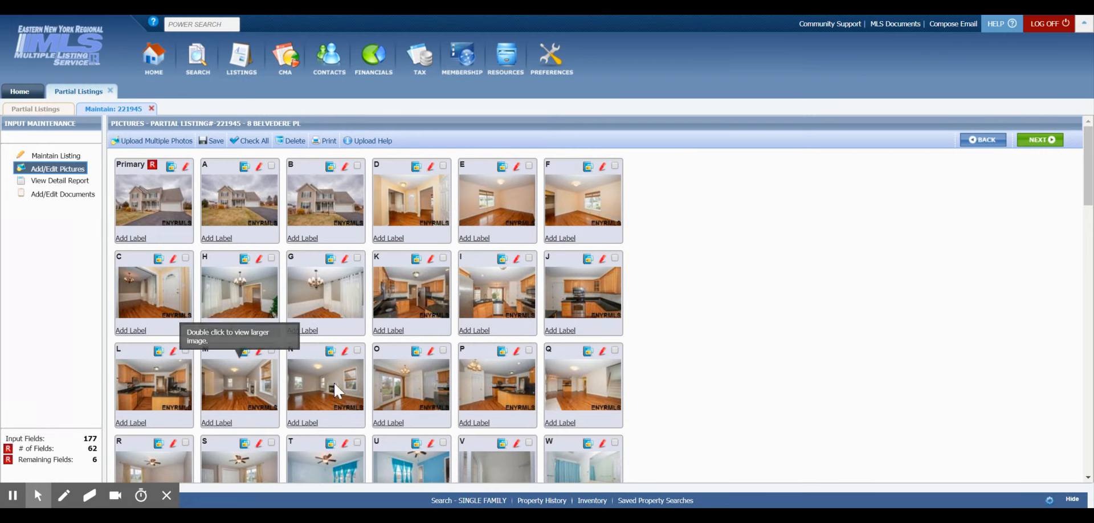
# Move photos P, O and Q, in that order, ahead of living area photo M.
pyautogui.moveTo(501, 393); pyautogui.dragTo(238, 396)
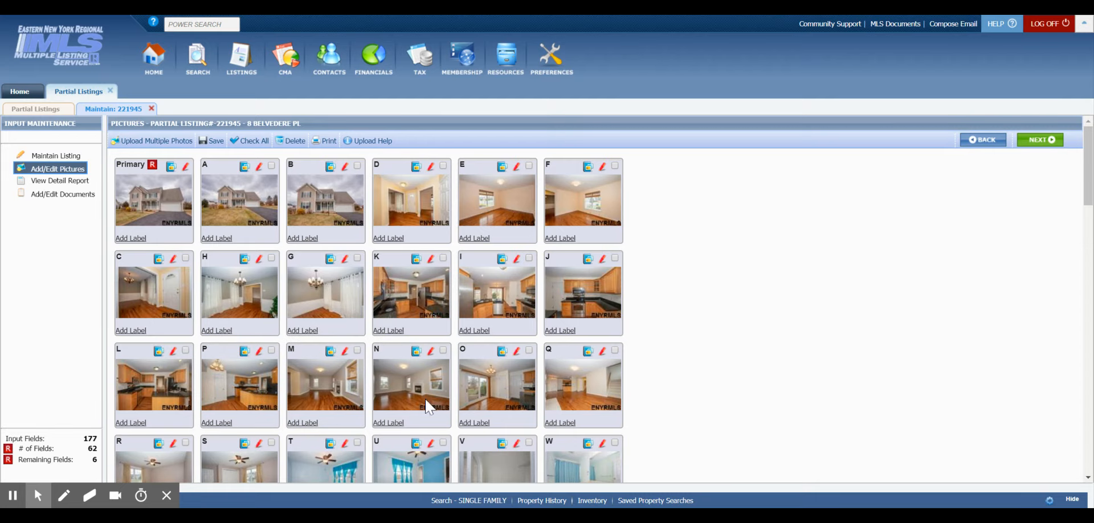
pyautogui.scroll(-2, 473, 405)
pyautogui.scroll(-3, 470, 406)
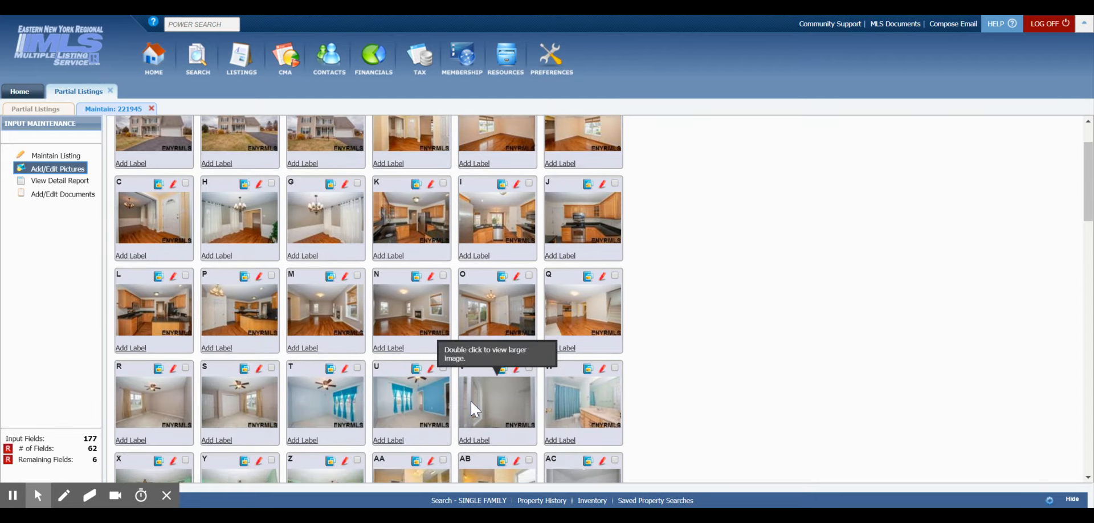
pyautogui.moveTo(517, 311); pyautogui.dragTo(342, 307)
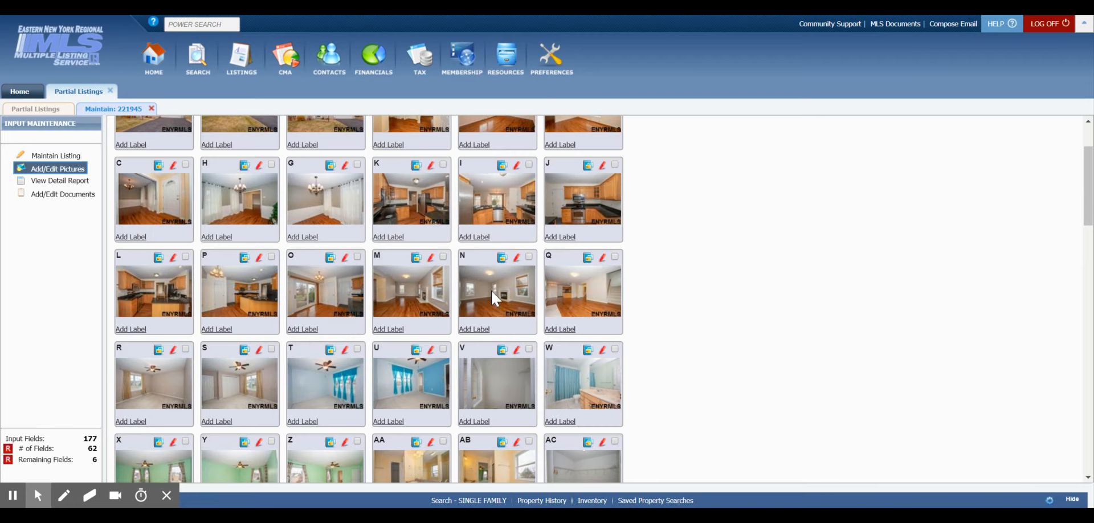
pyautogui.moveTo(589, 313); pyautogui.dragTo(415, 314)
pyautogui.click(415, 315)
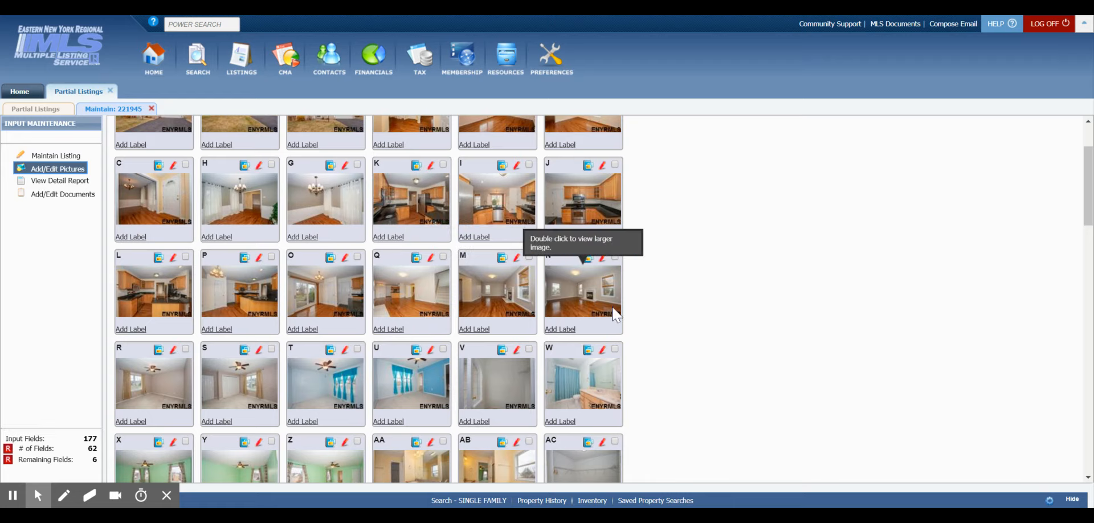
# Review the order of the remaining photos and move bathroom photo AB ahead of photo AA.
pyautogui.scroll(-2, 693, 382)
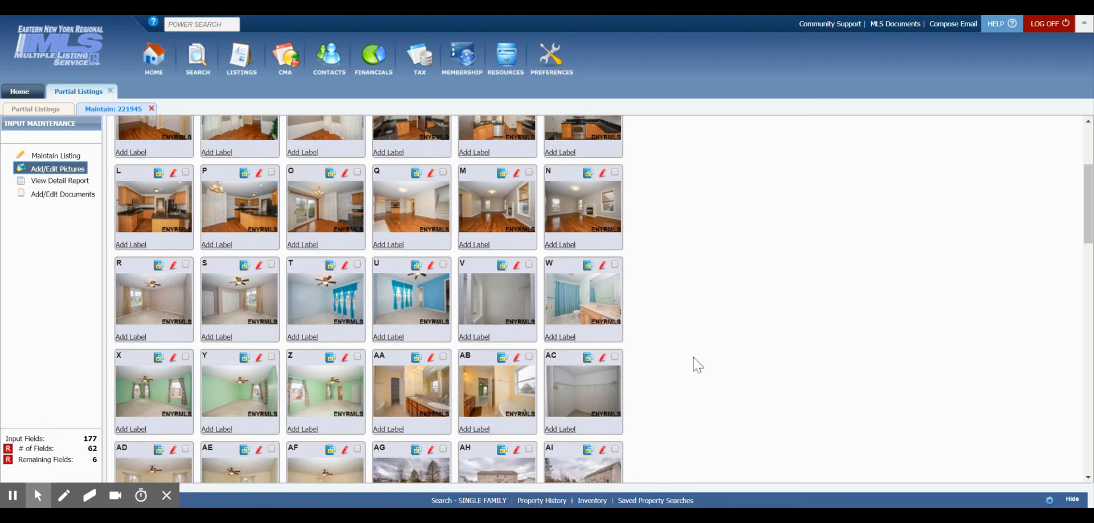
pyautogui.scroll(-1, 695, 345)
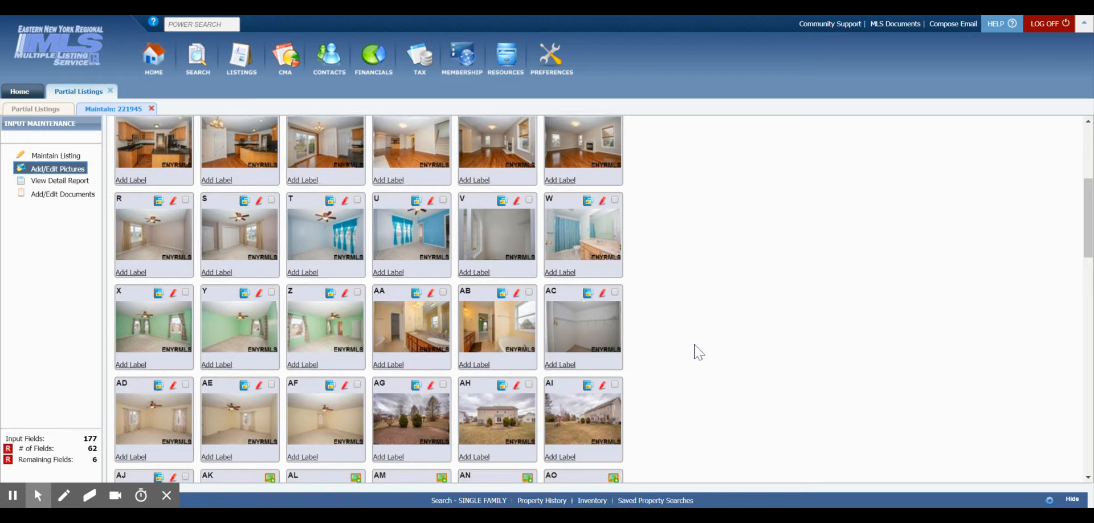
pyautogui.scroll(-2, 695, 349)
pyautogui.scroll(4, 694, 348)
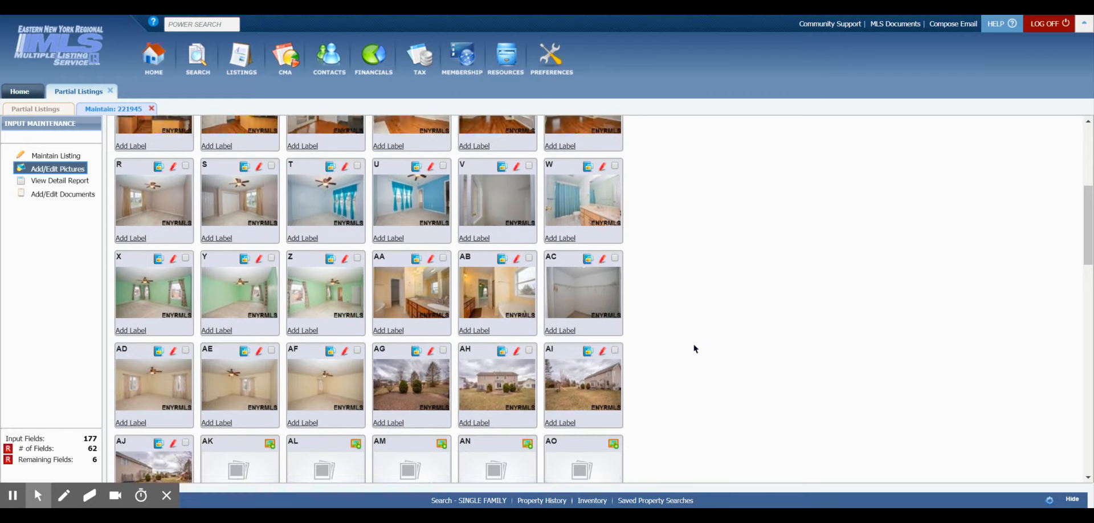
pyautogui.scroll(1, 694, 348)
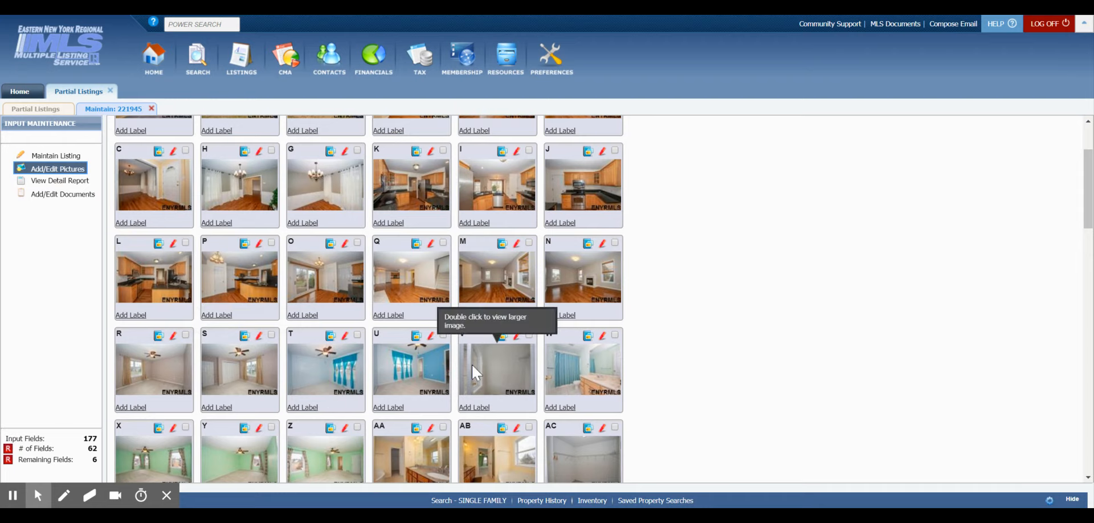
pyautogui.scroll(-1, 575, 393)
pyautogui.scroll(-1, 576, 392)
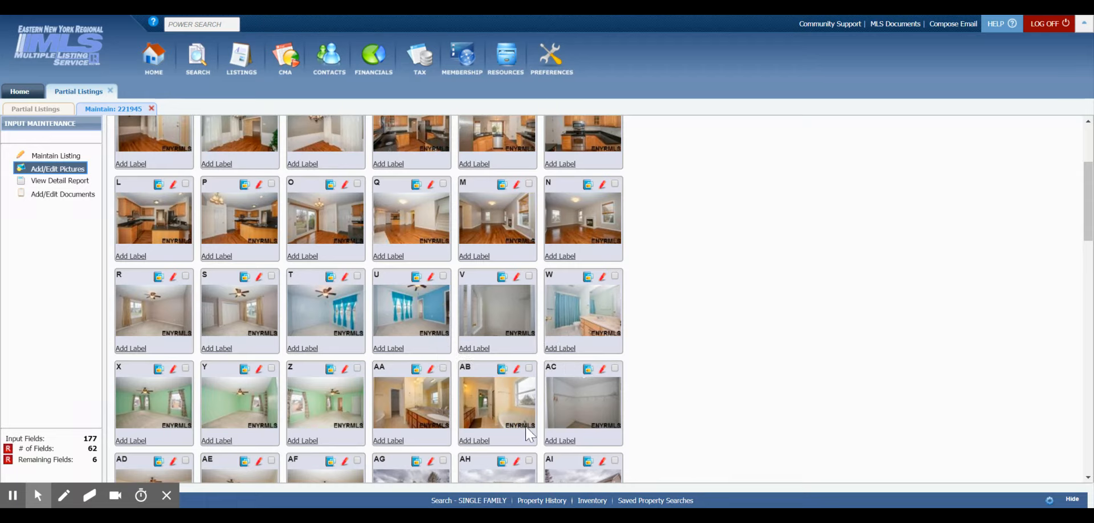
pyautogui.moveTo(507, 416); pyautogui.dragTo(416, 422)
# Move backyard photos AI and AJ ahead of photo AG, with AI placed first.
pyautogui.scroll(-2, 599, 430)
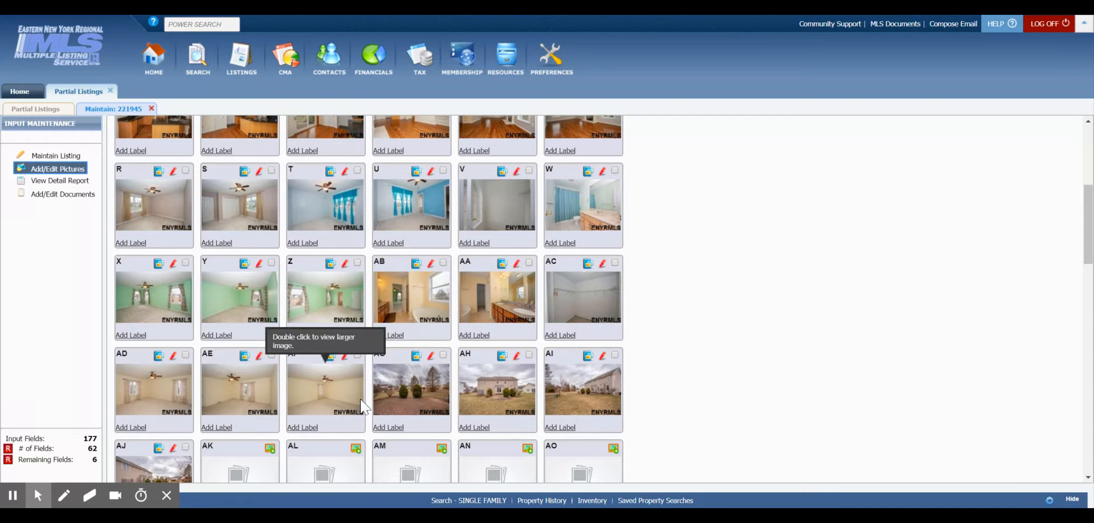
pyautogui.scroll(-2, 443, 426)
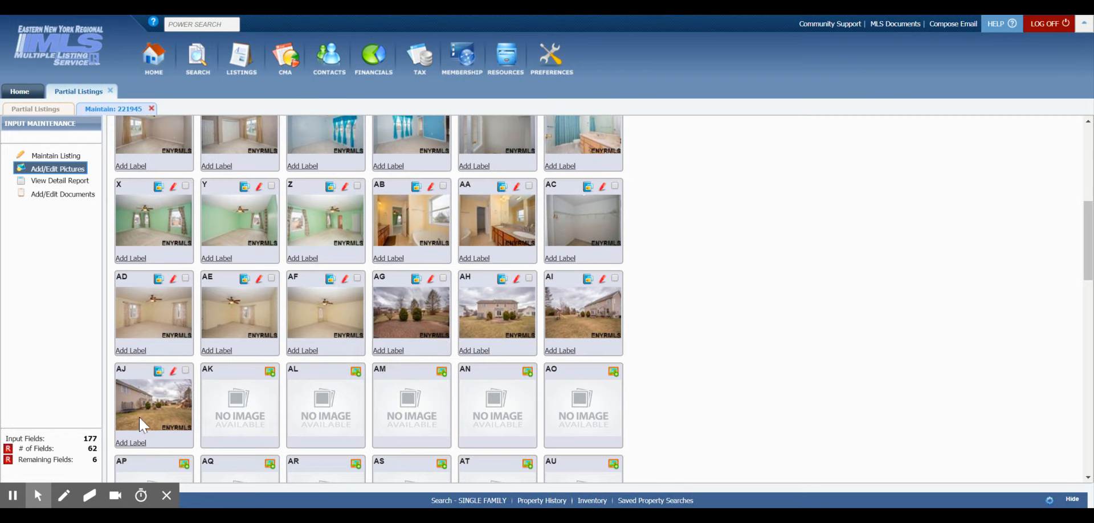
pyautogui.moveTo(138, 409); pyautogui.dragTo(394, 313)
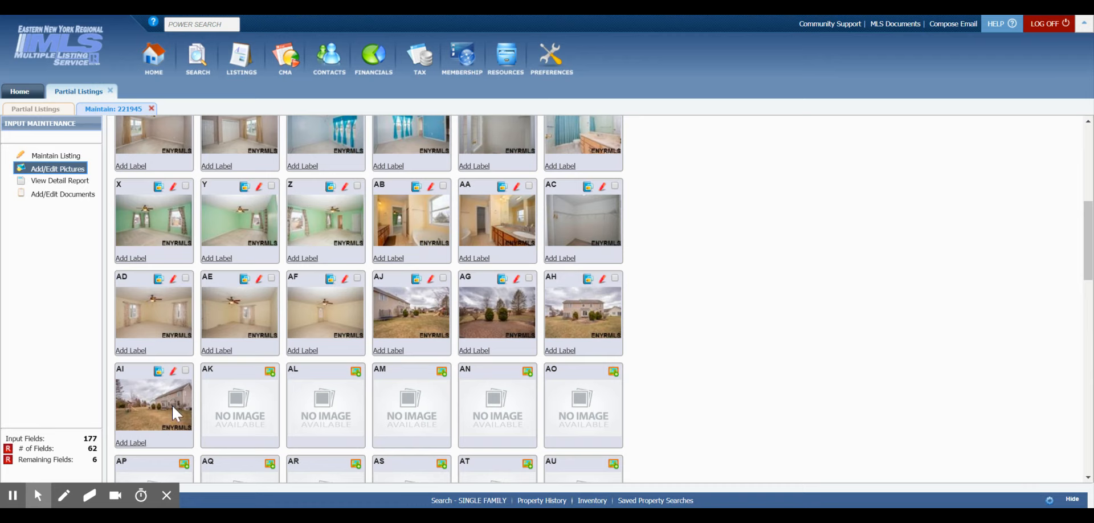
pyautogui.moveTo(175, 402); pyautogui.dragTo(429, 309)
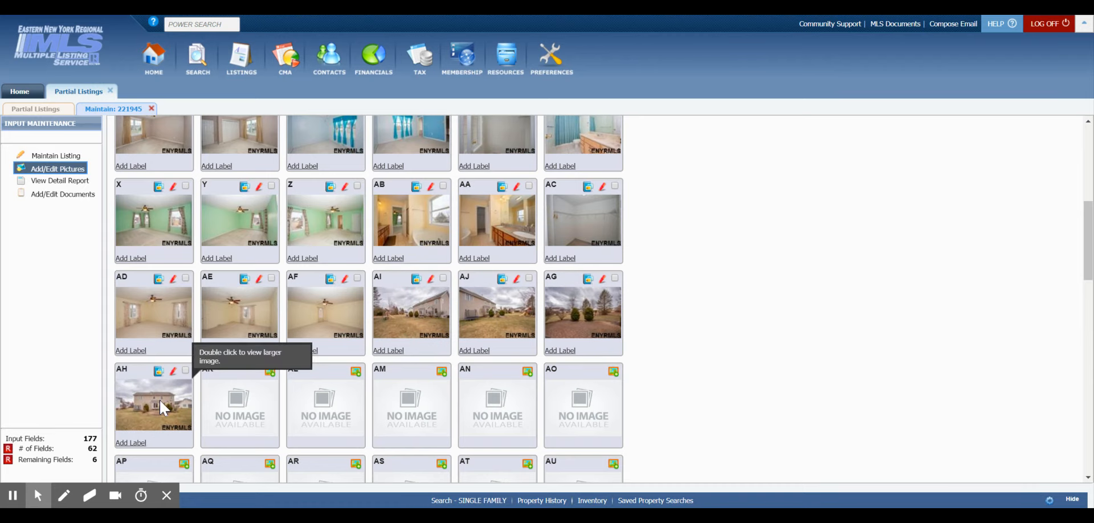
# Save the new photo order to the listing and accept the save confirmation.
pyautogui.scroll(5, 194, 240)
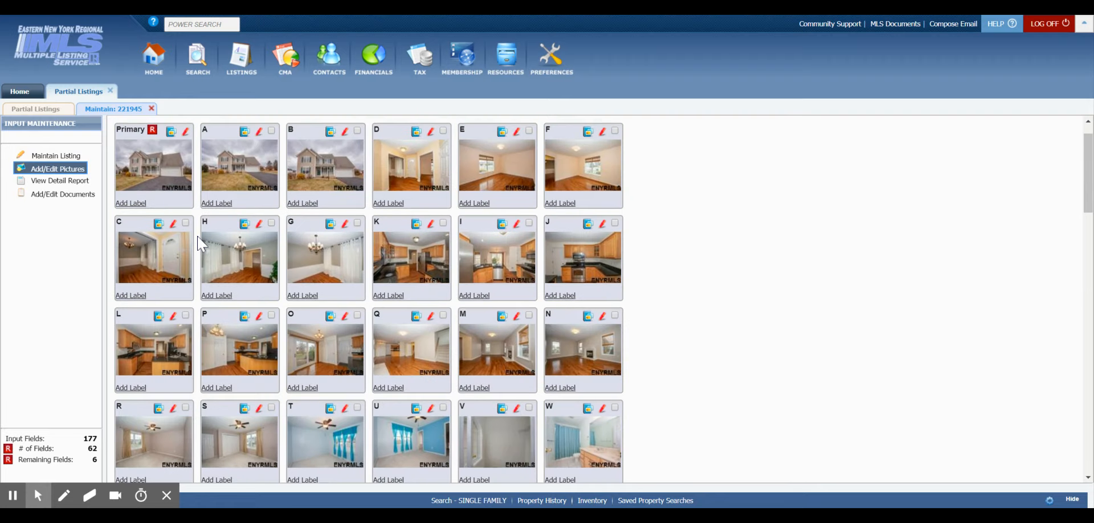
pyautogui.scroll(1, 199, 243)
pyautogui.click(211, 142)
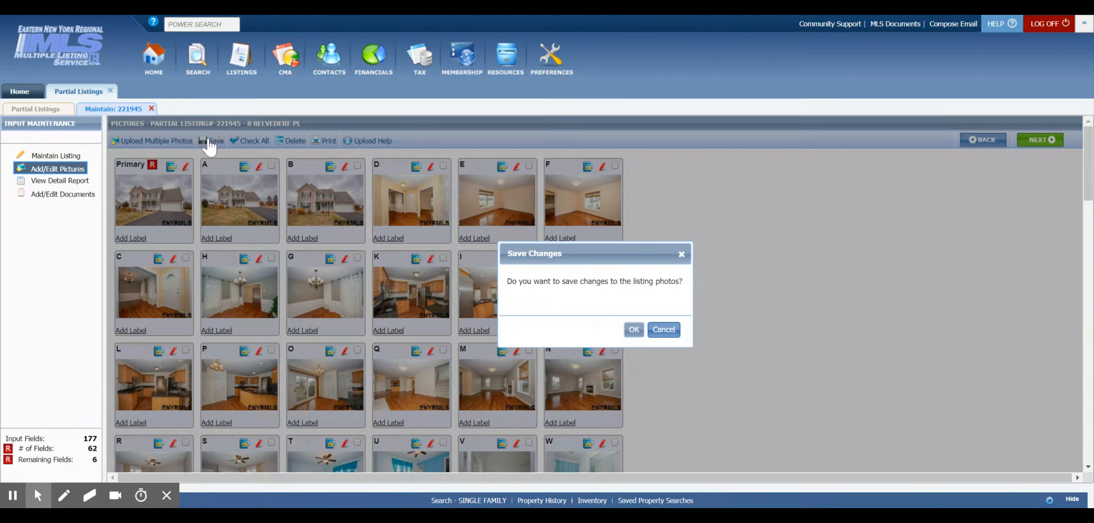
pyautogui.click(633, 330)
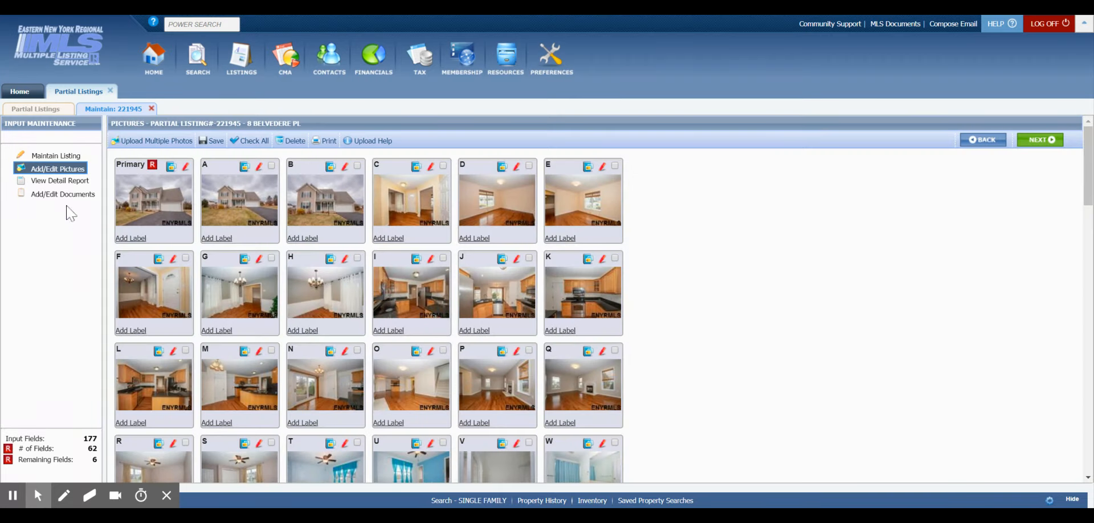
# View the listing's detail report, enlarge its primary photo and browse forward through the gallery to the fourth photo.
pyautogui.click(67, 186)
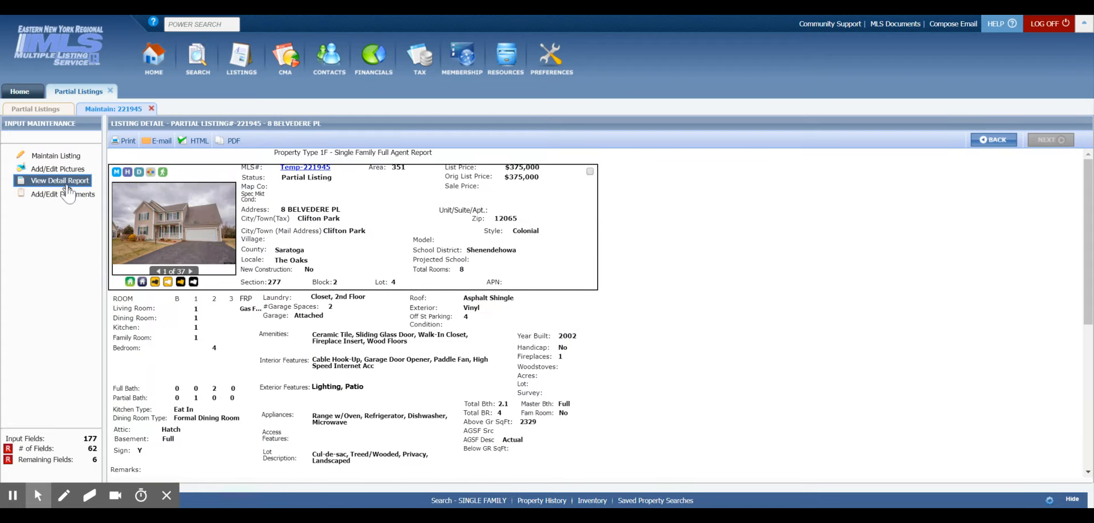
pyautogui.click(201, 233)
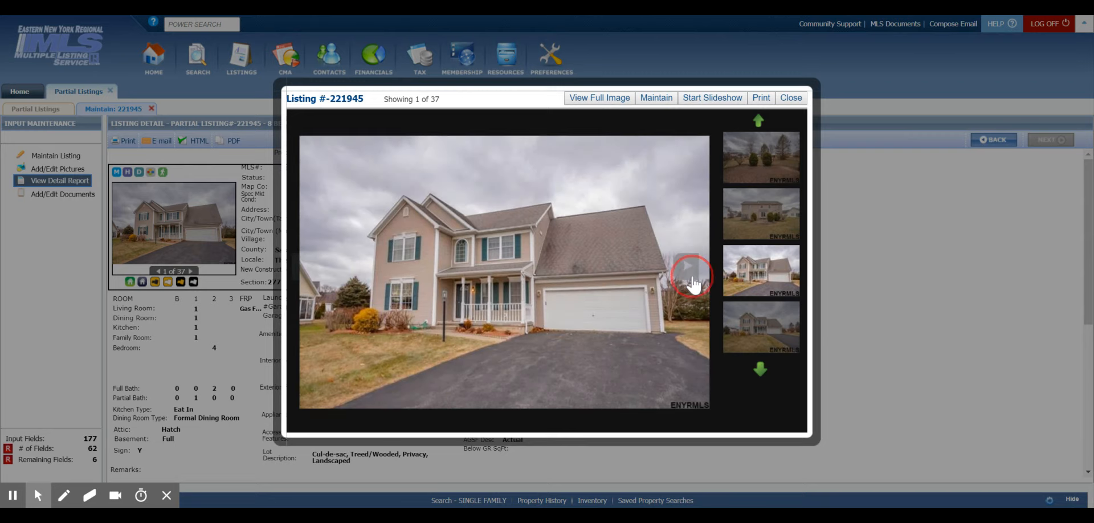
pyautogui.click(690, 279)
pyautogui.click(693, 278)
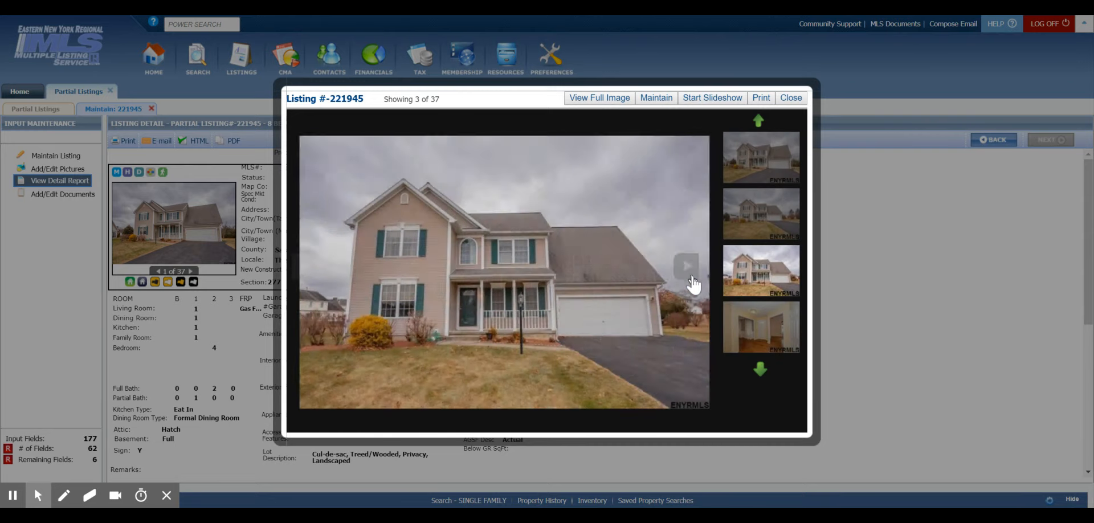
pyautogui.click(692, 280)
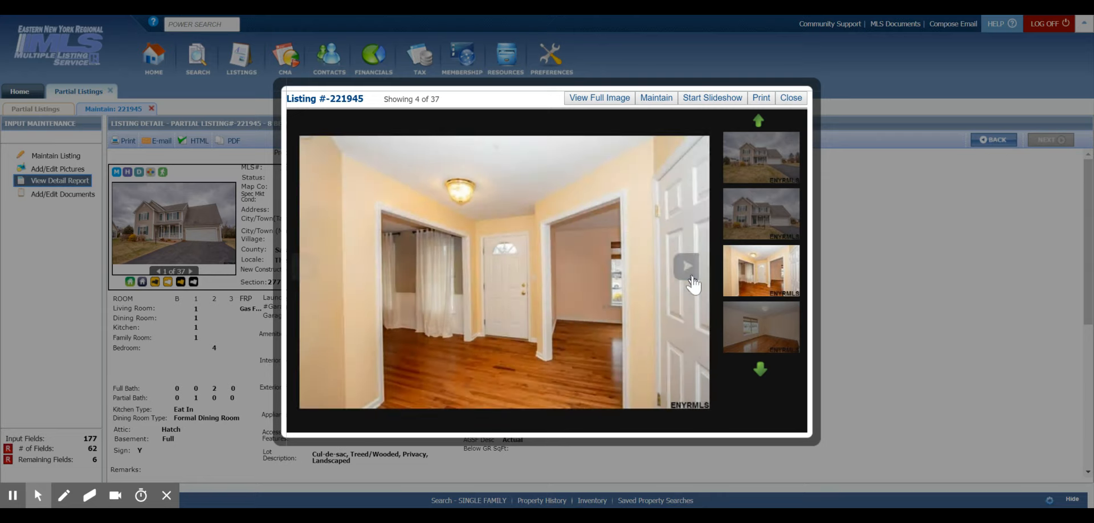
# Browse the gallery from the fifth photo through the last to check the photo order, and close the photo viewer.
pyautogui.click(692, 279)
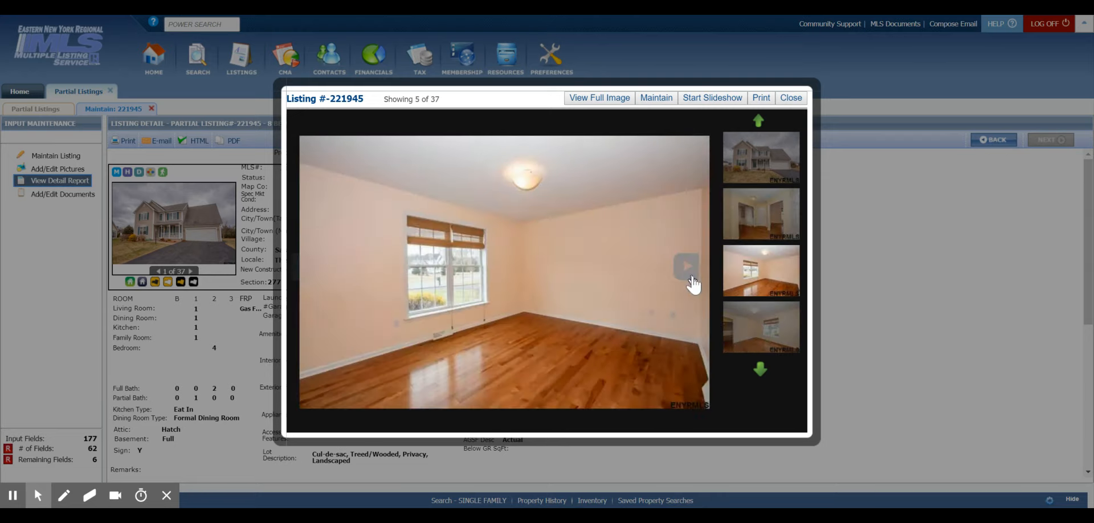
pyautogui.click(692, 281)
pyautogui.click(691, 280)
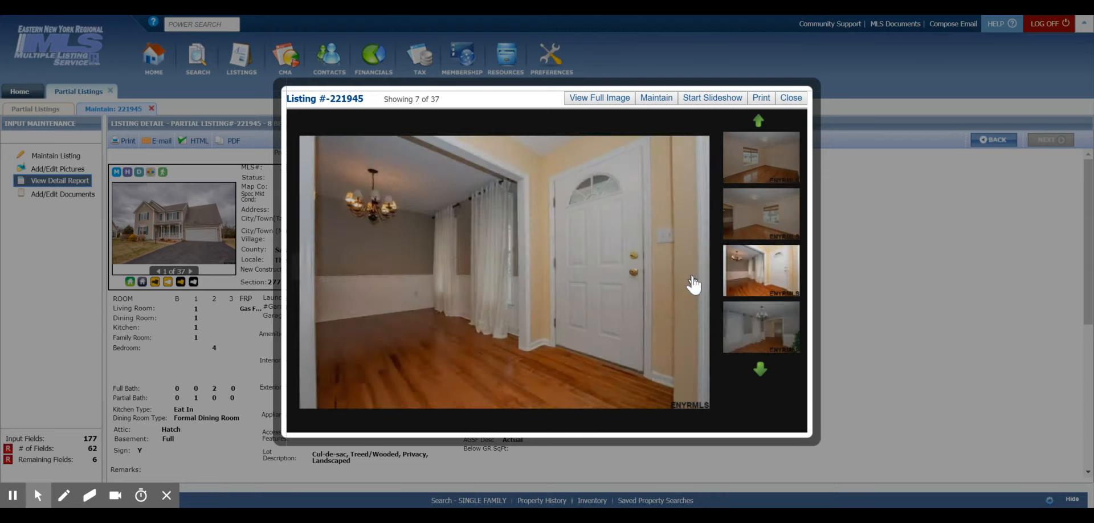
pyautogui.click(692, 279)
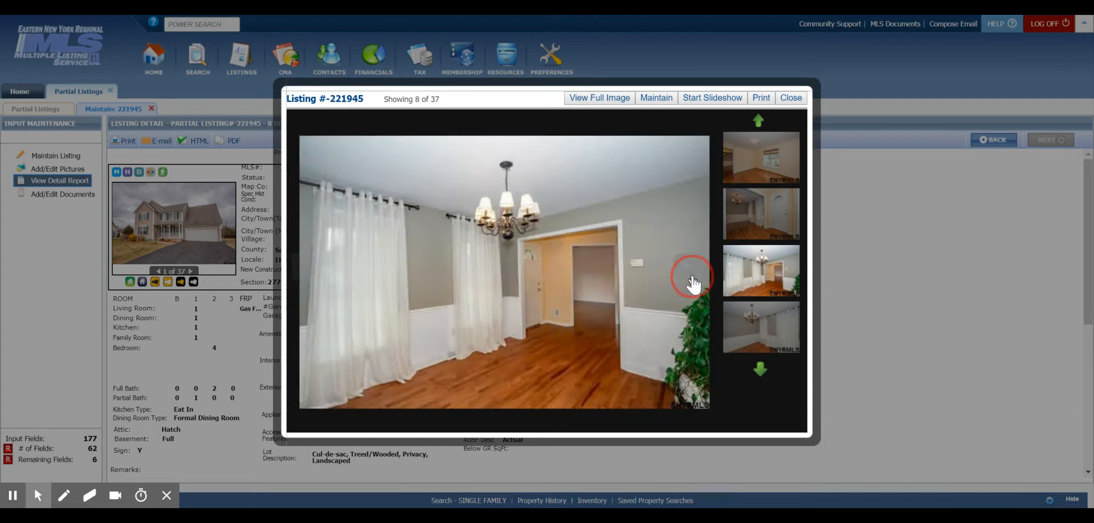
pyautogui.click(692, 281)
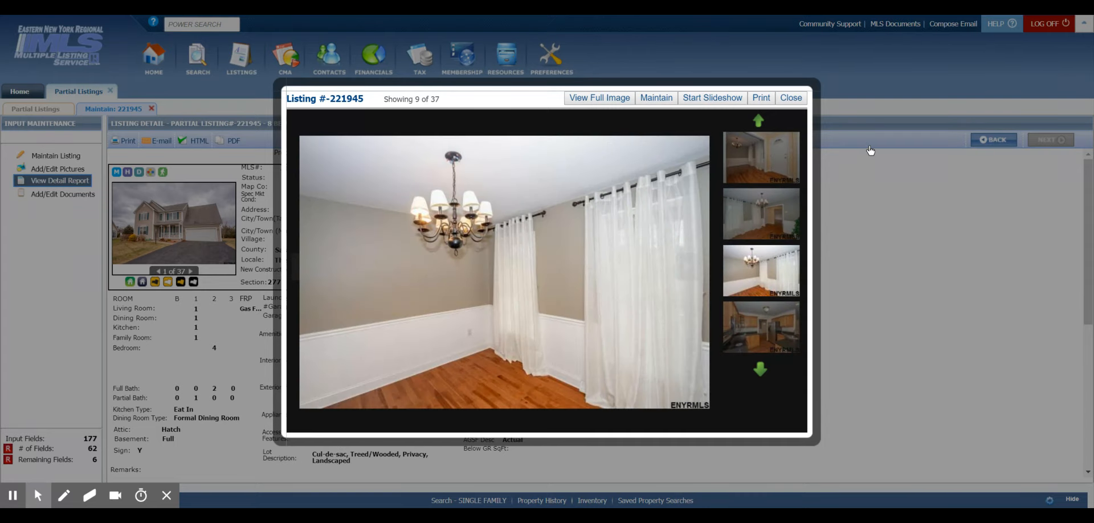
pyautogui.click(672, 246)
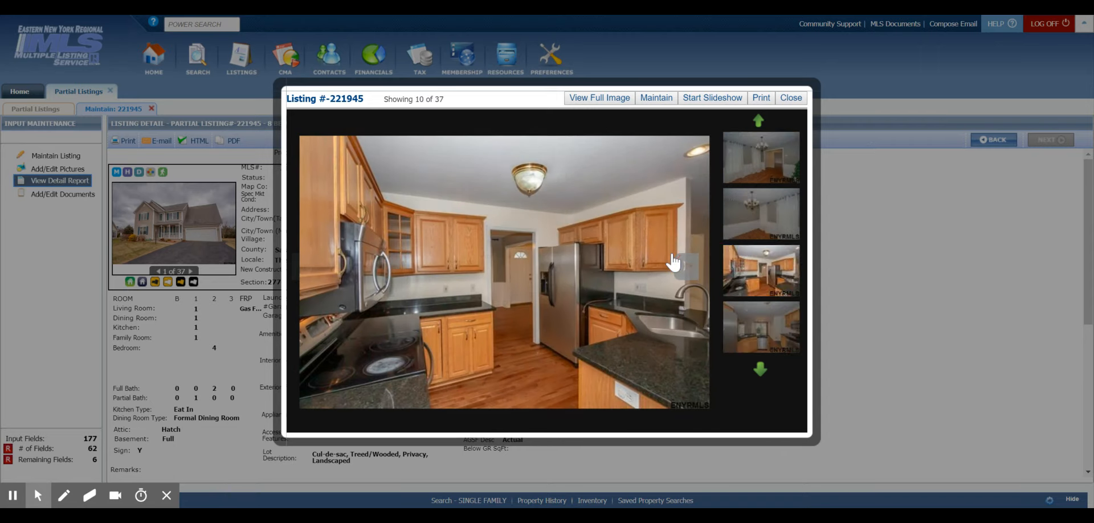
pyautogui.click(673, 262)
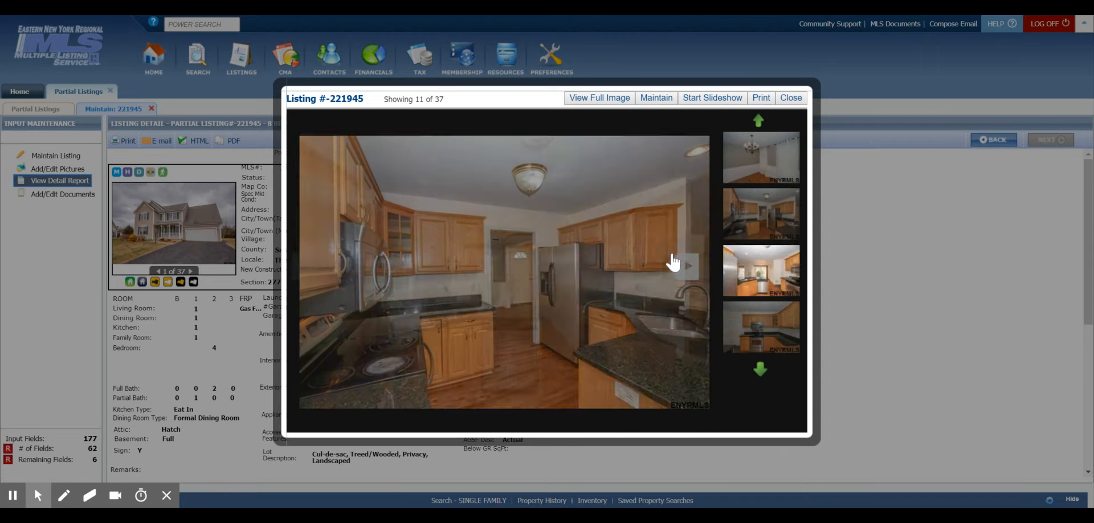
pyautogui.click(673, 262)
pyautogui.click(673, 263)
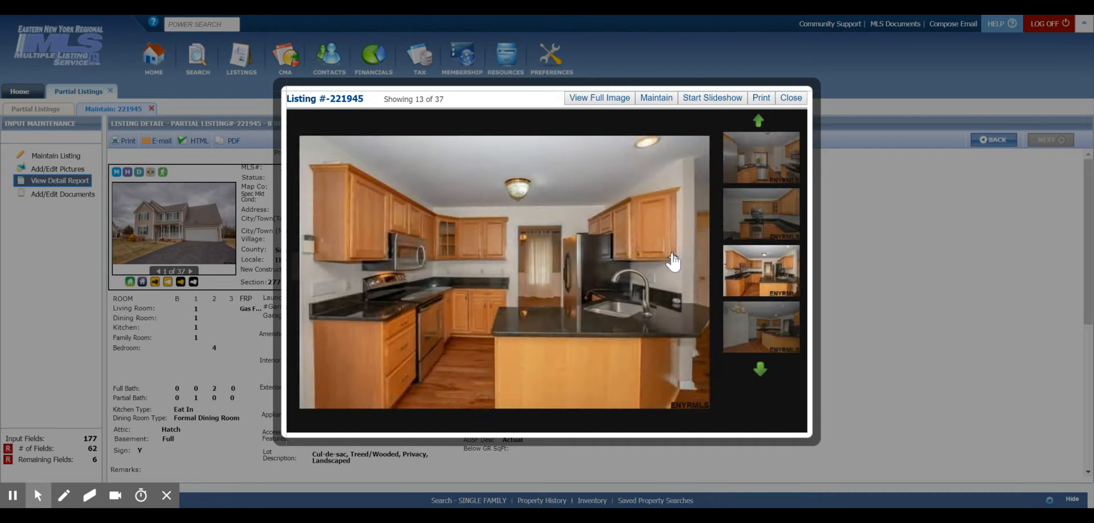
pyautogui.click(673, 262)
pyautogui.click(673, 262)
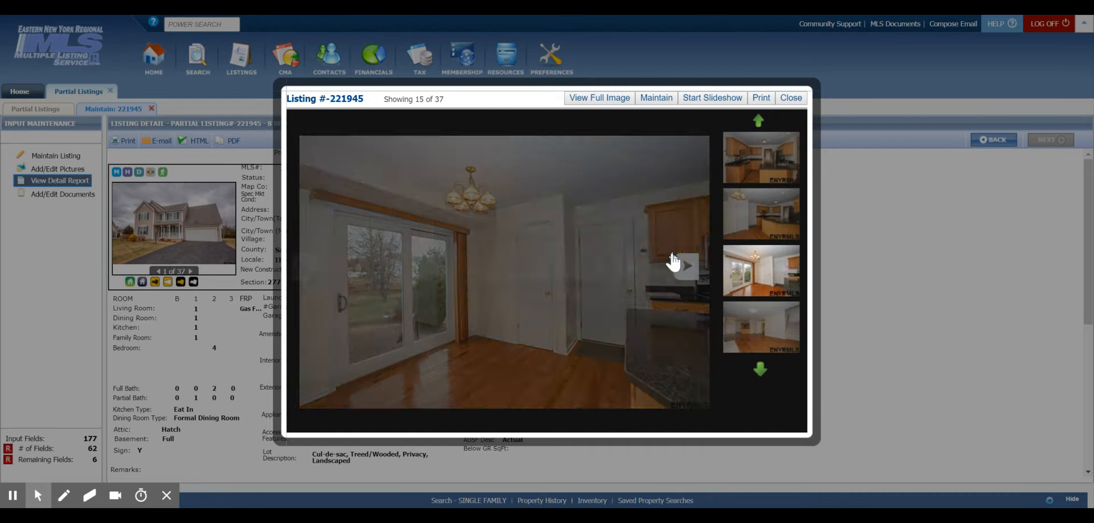
pyautogui.click(674, 262)
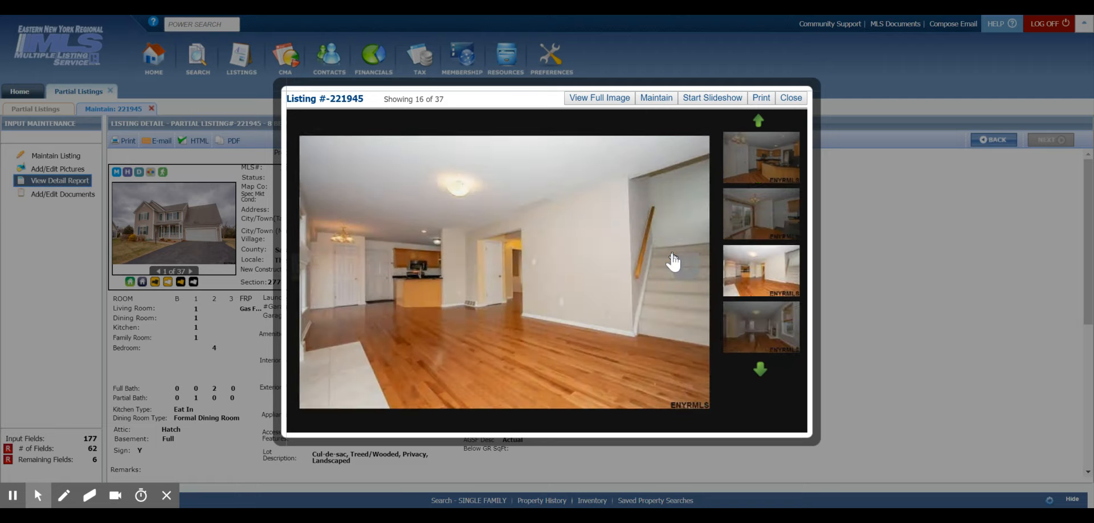
pyautogui.click(673, 262)
pyautogui.click(673, 262)
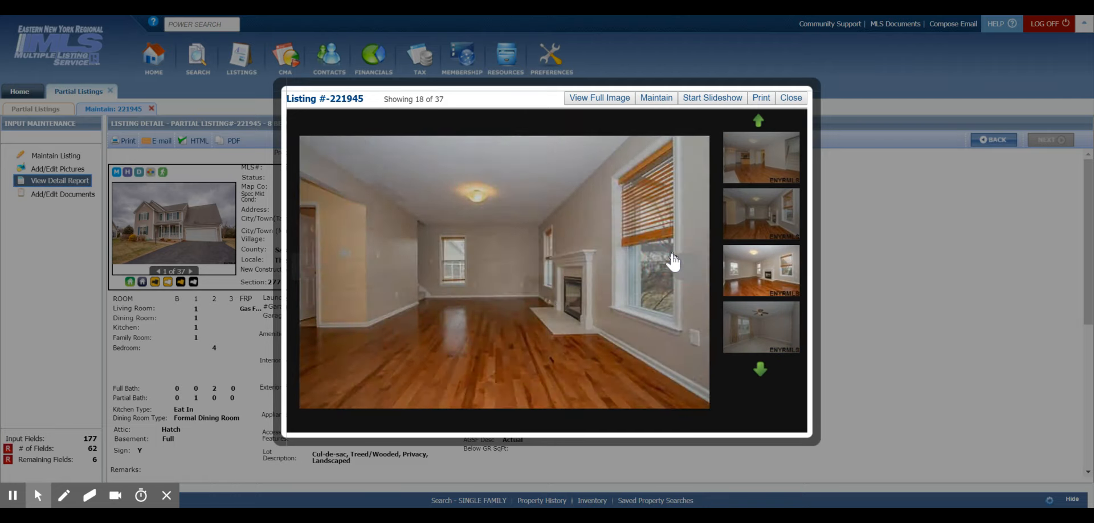
pyautogui.click(674, 262)
pyautogui.click(673, 262)
pyautogui.click(674, 262)
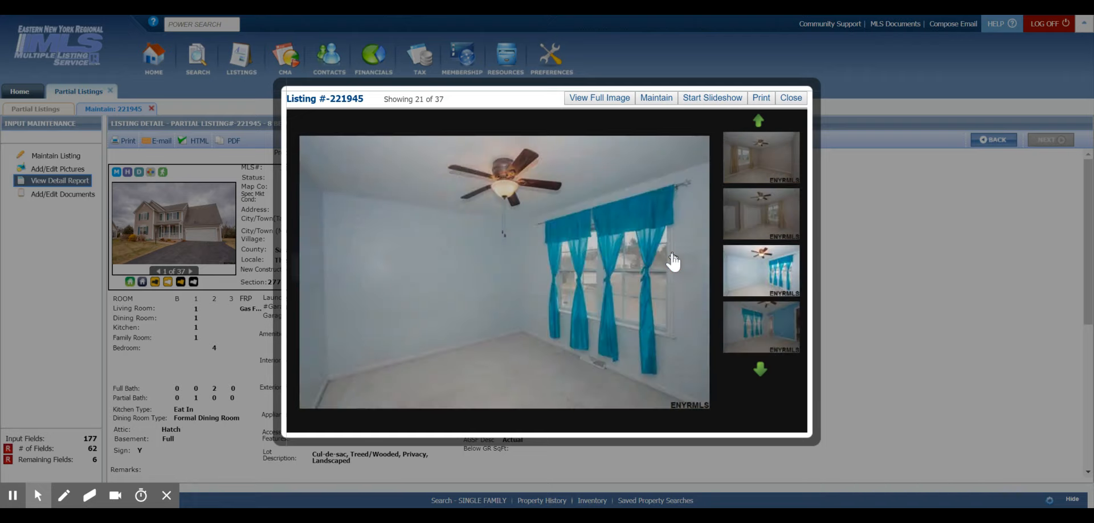
pyautogui.click(674, 262)
pyautogui.click(673, 262)
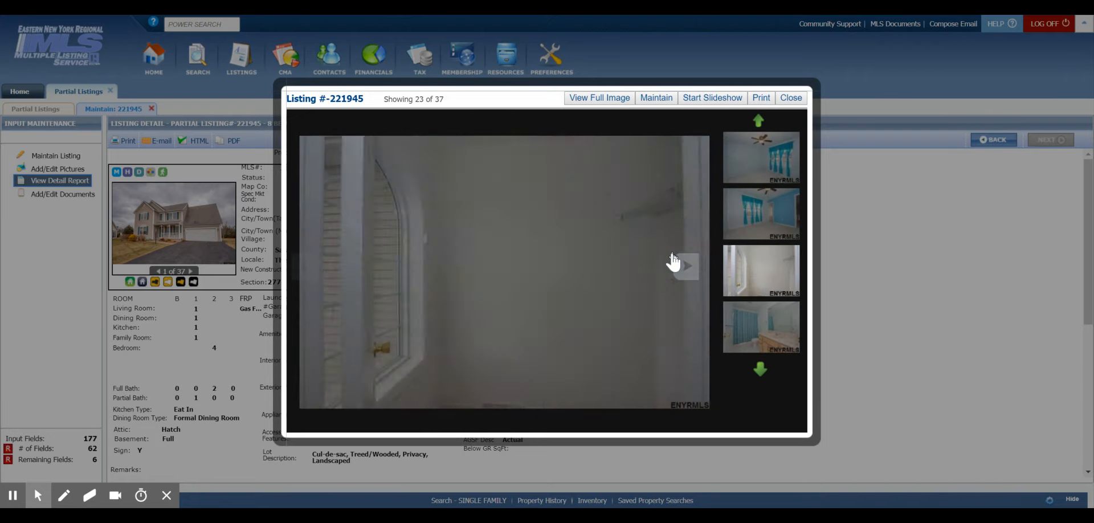
pyautogui.click(674, 262)
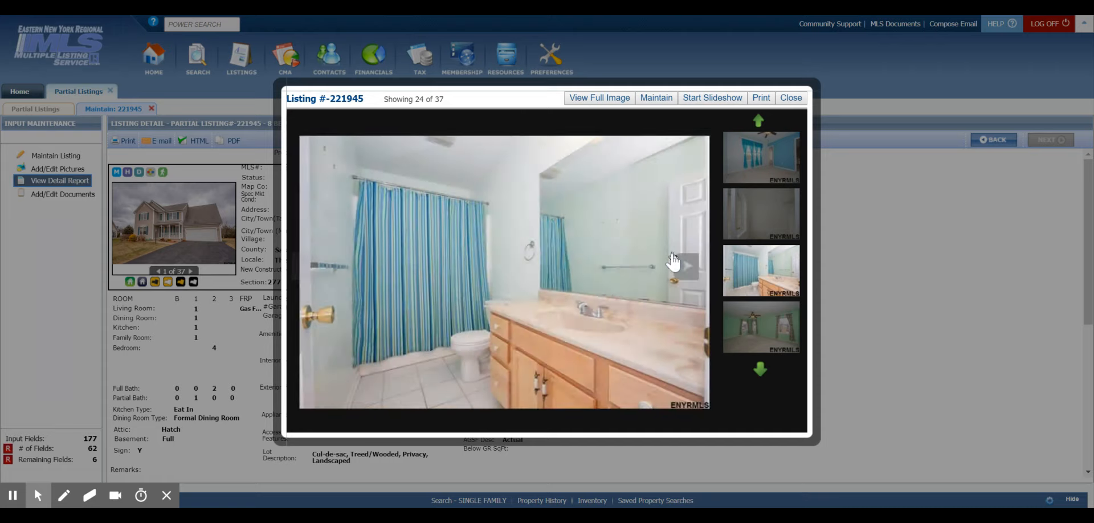
pyautogui.click(673, 262)
pyautogui.click(673, 262)
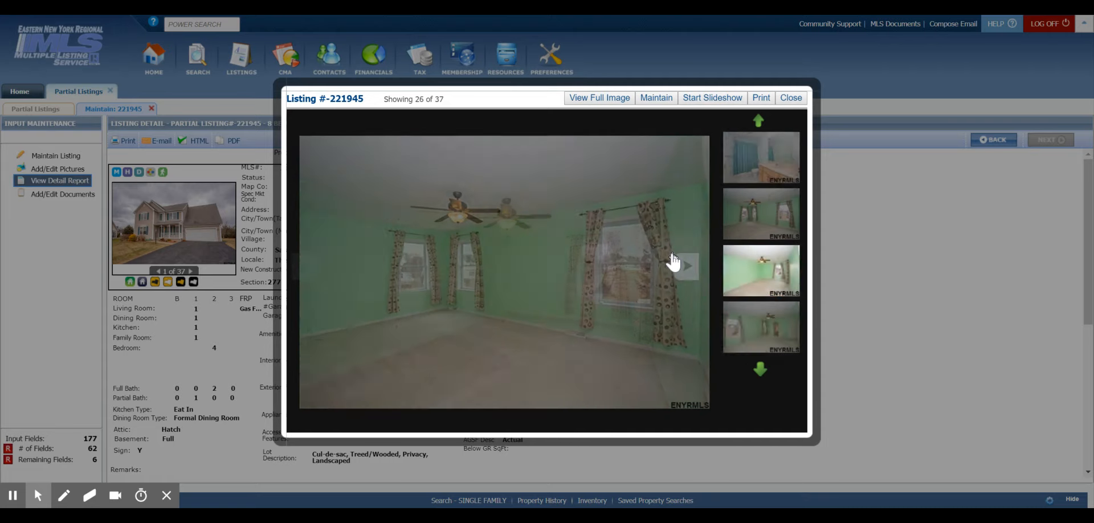
pyautogui.click(673, 262)
pyautogui.click(673, 263)
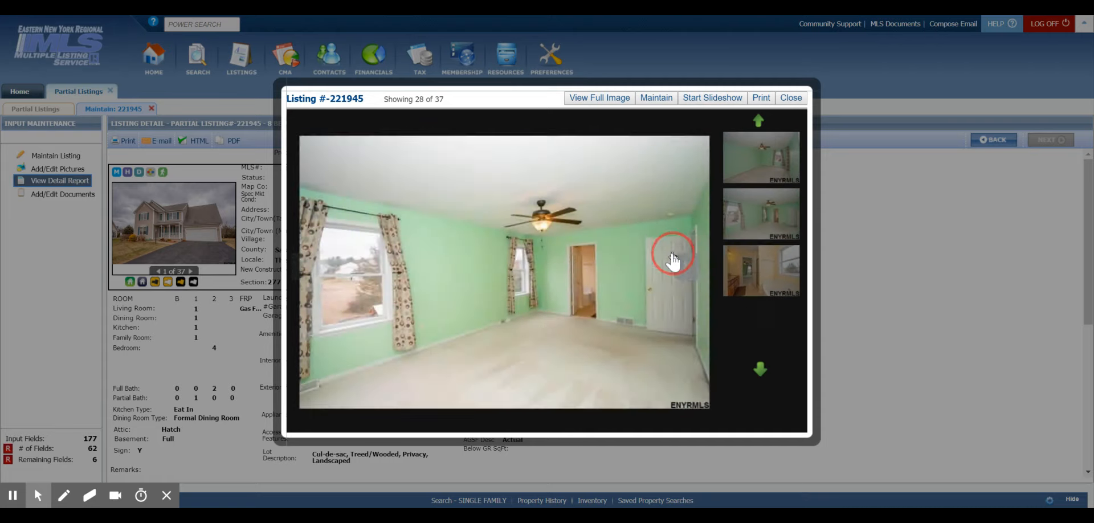
pyautogui.click(674, 262)
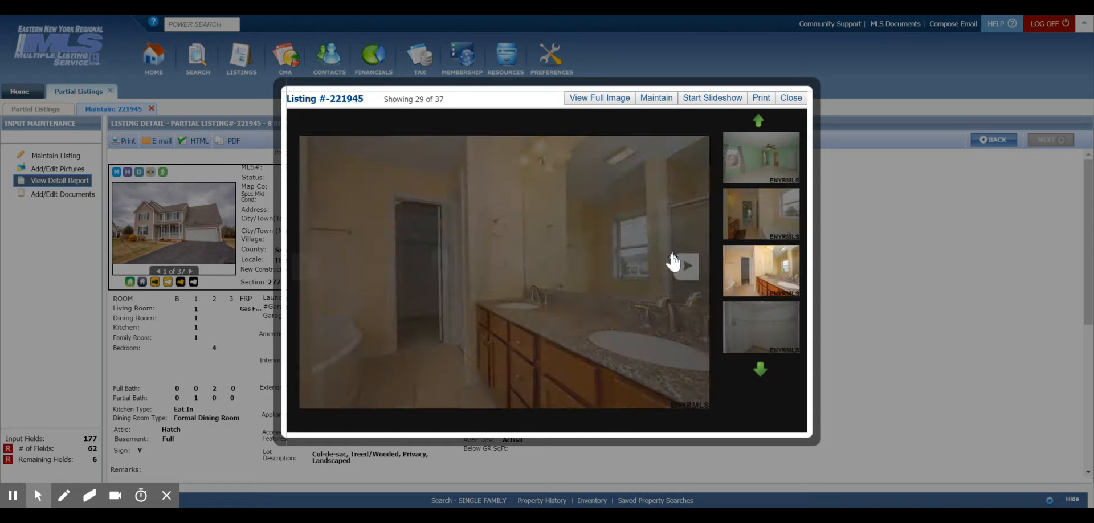
pyautogui.click(674, 262)
pyautogui.click(673, 262)
pyautogui.click(673, 262)
pyautogui.click(674, 262)
pyautogui.click(674, 262)
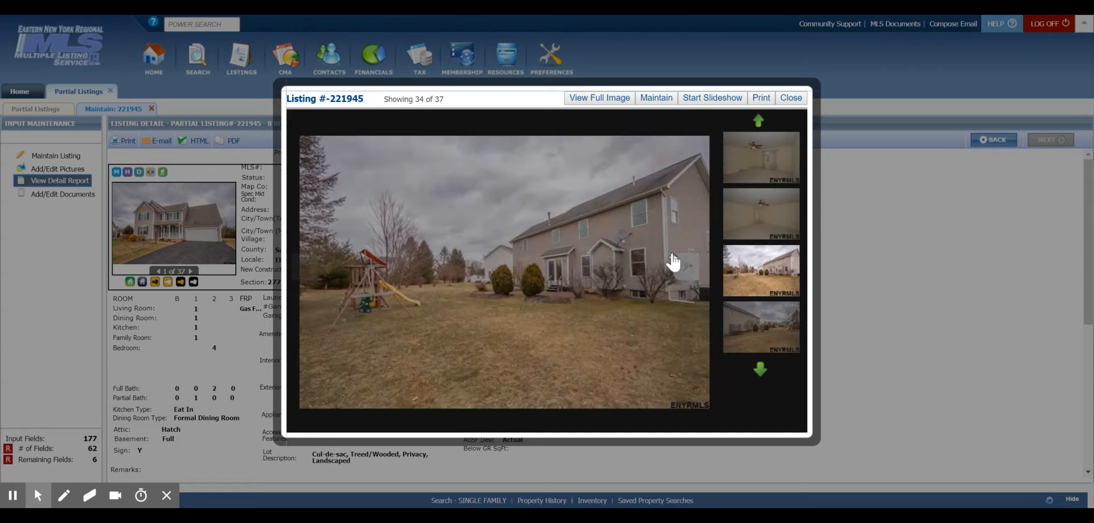
pyautogui.click(673, 262)
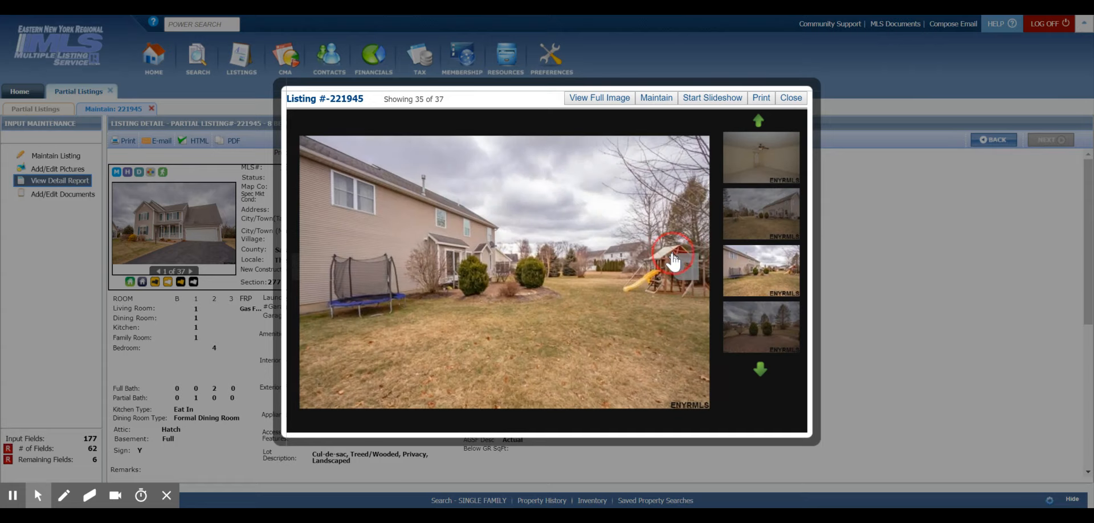
pyautogui.click(674, 262)
pyautogui.click(674, 263)
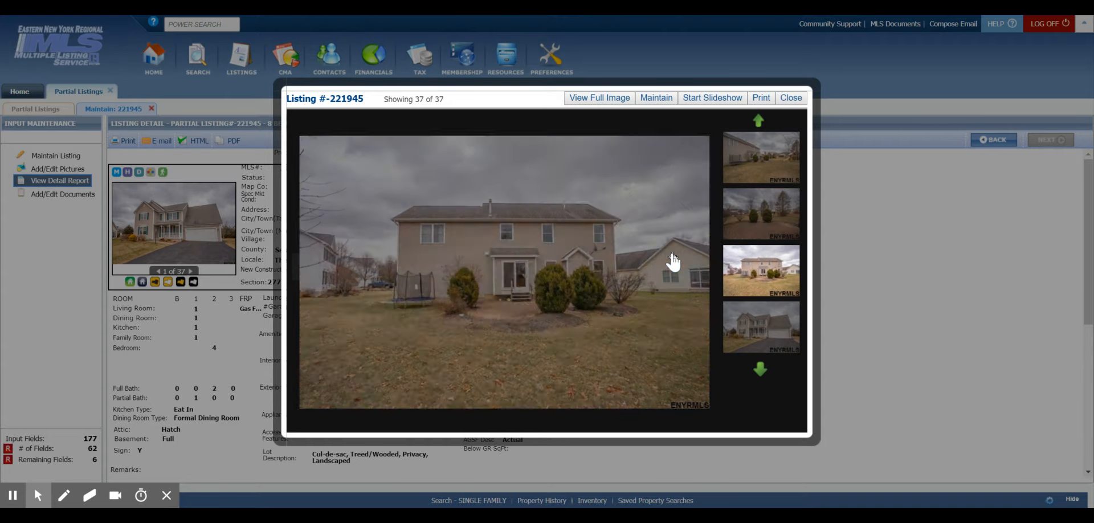
pyautogui.click(792, 98)
# Review the property fields in the listing's detail report for missing information.
pyautogui.scroll(-1, 471, 376)
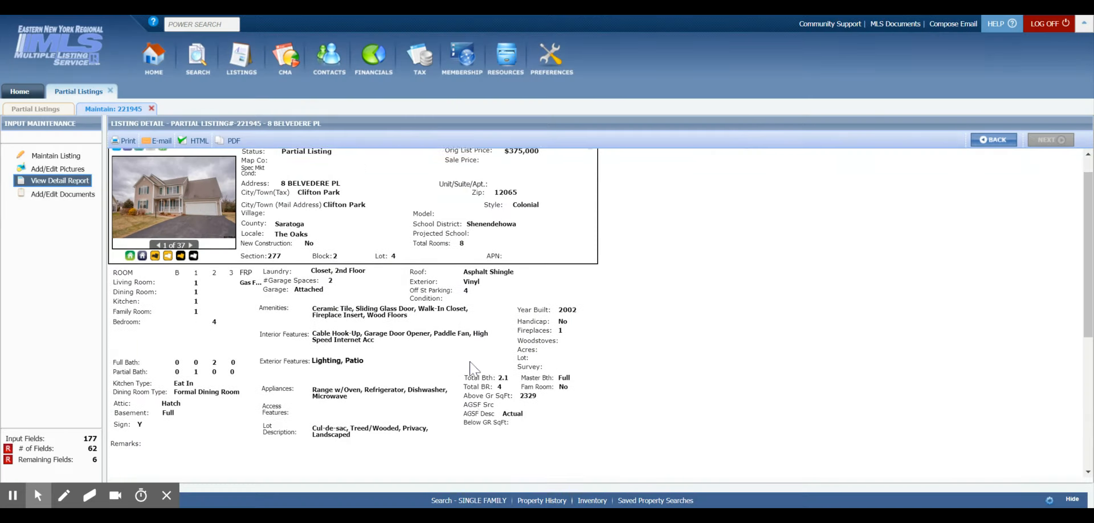
pyautogui.scroll(1, 421, 279)
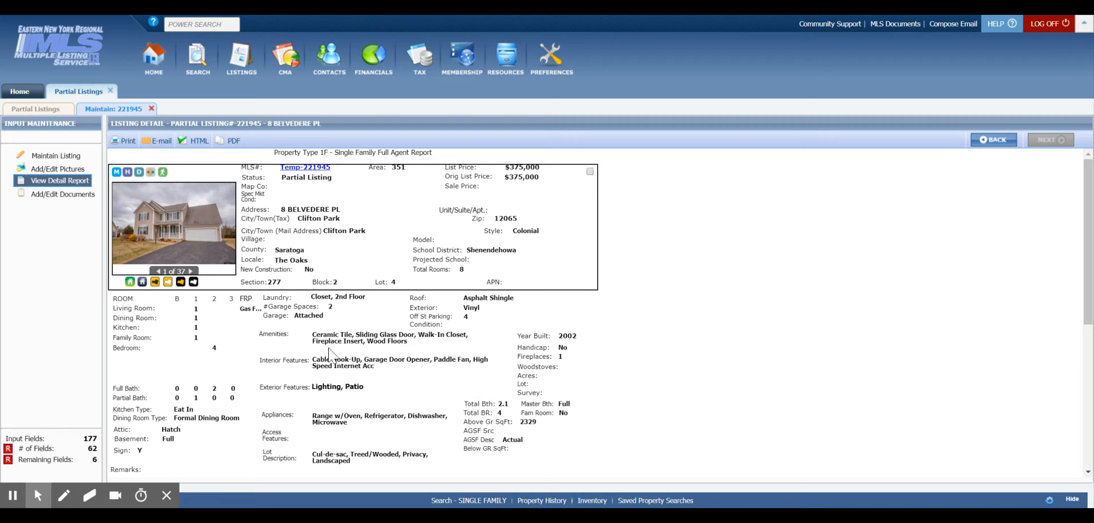
pyautogui.scroll(-1, 328, 349)
pyautogui.scroll(-1, 329, 349)
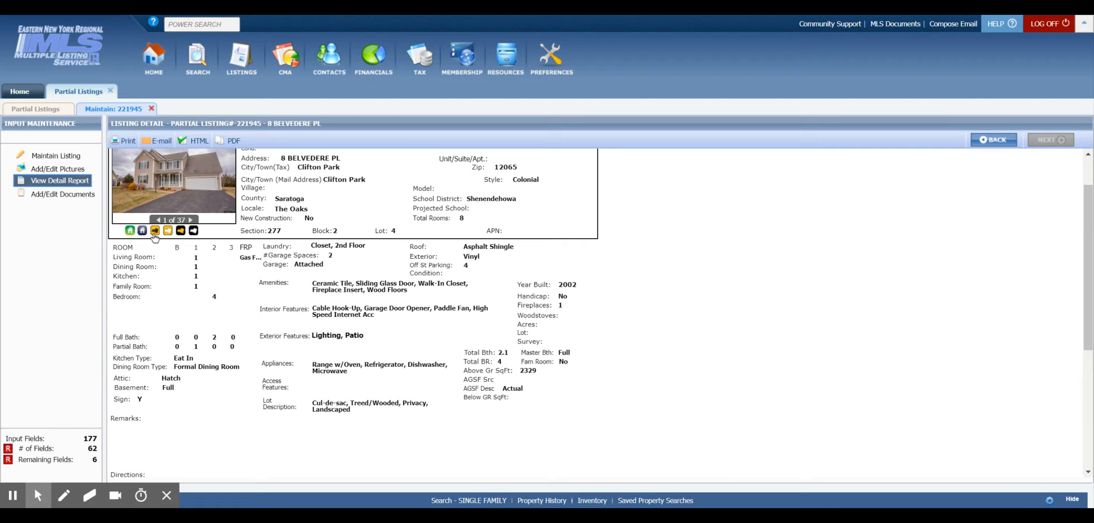
# In the listing's General section, enter lot size 64 x 177 and acres .26, and save it as a partial listing.
pyautogui.click(65, 155)
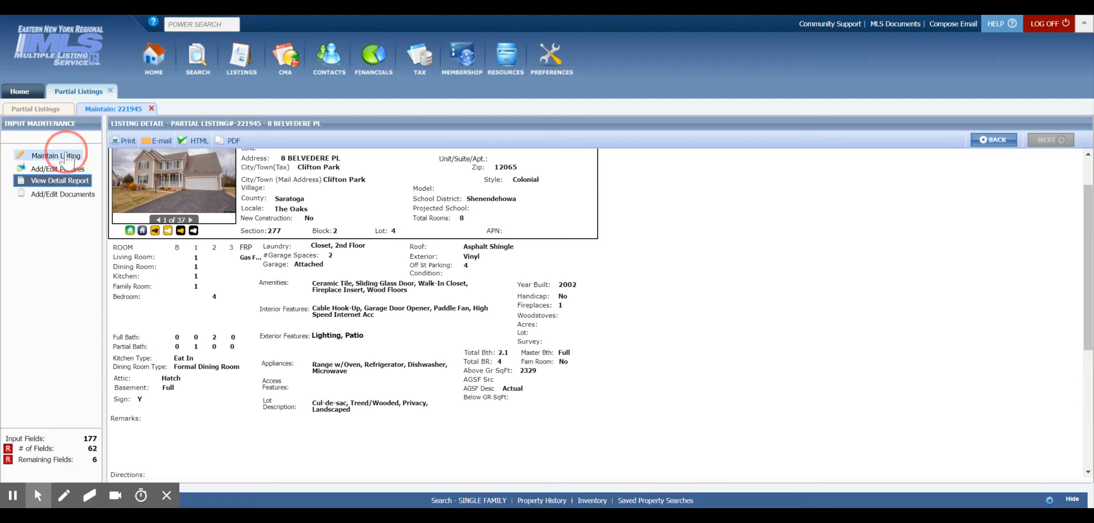
pyautogui.scroll(-2, 388, 360)
pyautogui.scroll(-1, 387, 360)
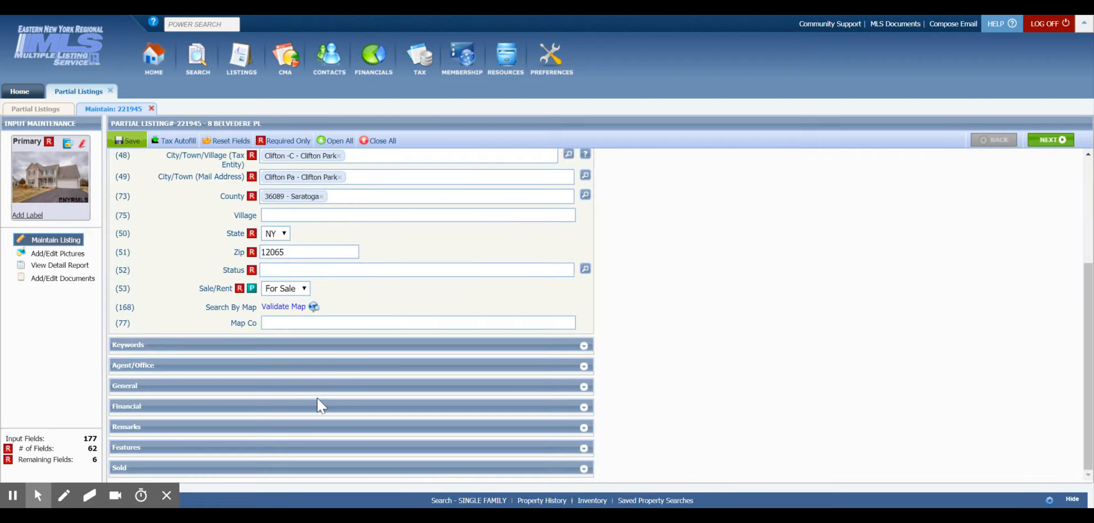
pyautogui.click(304, 386)
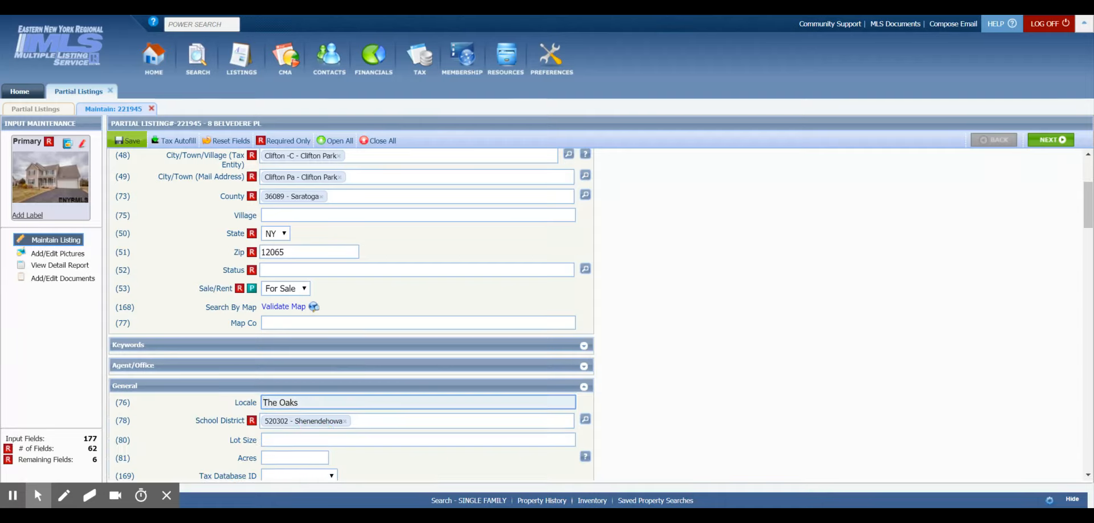
pyautogui.click(316, 442)
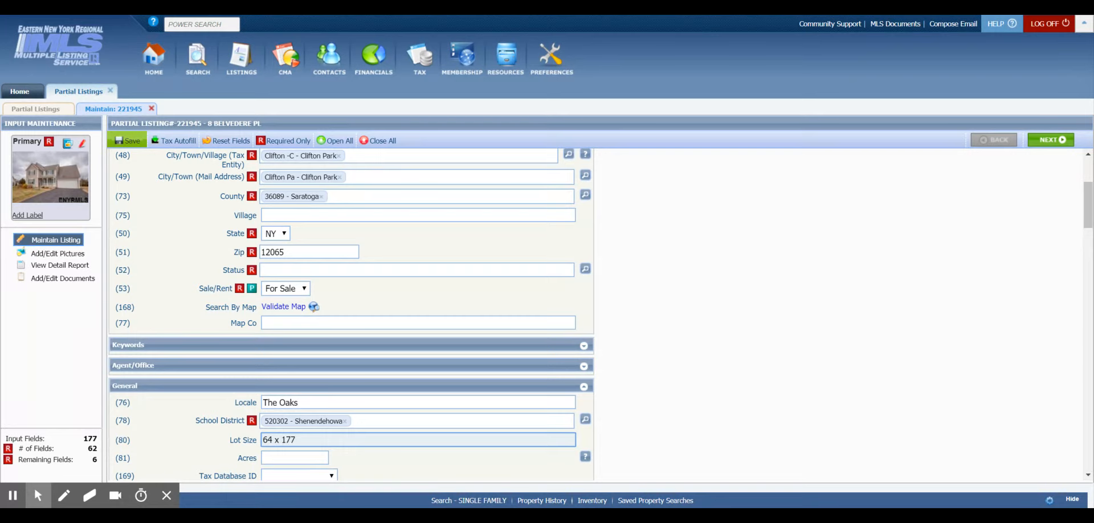
pyautogui.click(294, 455)
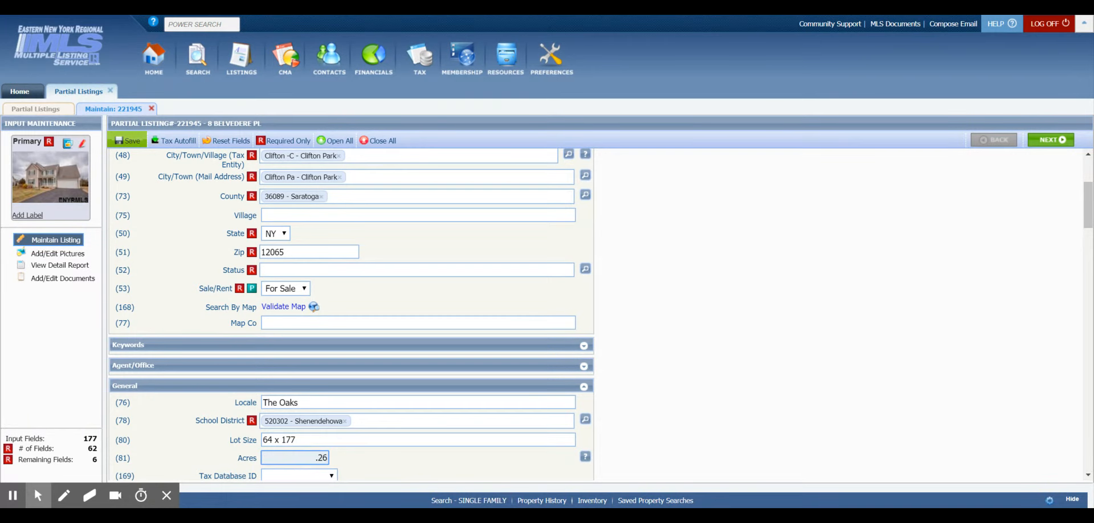
pyautogui.click(128, 141)
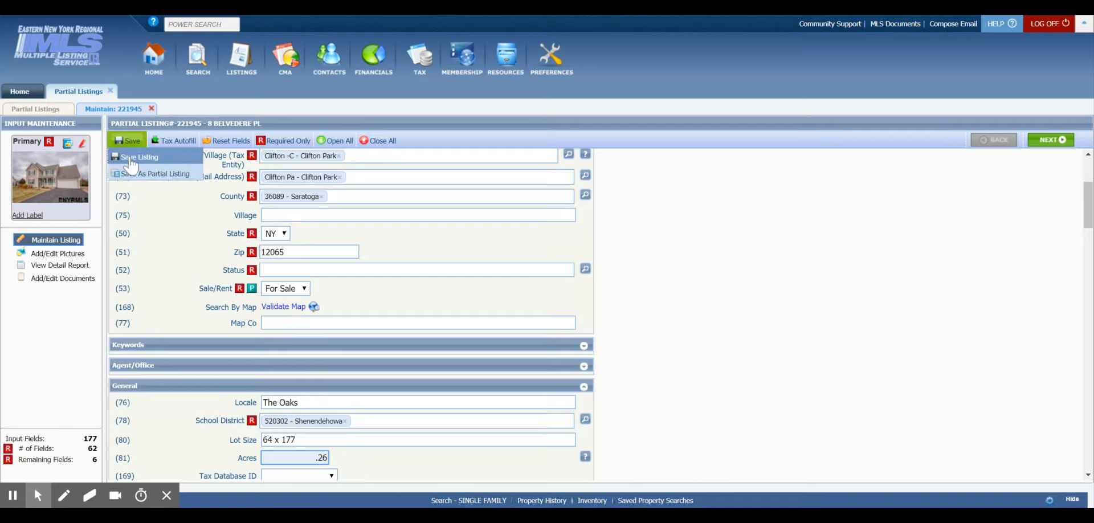
pyautogui.click(132, 174)
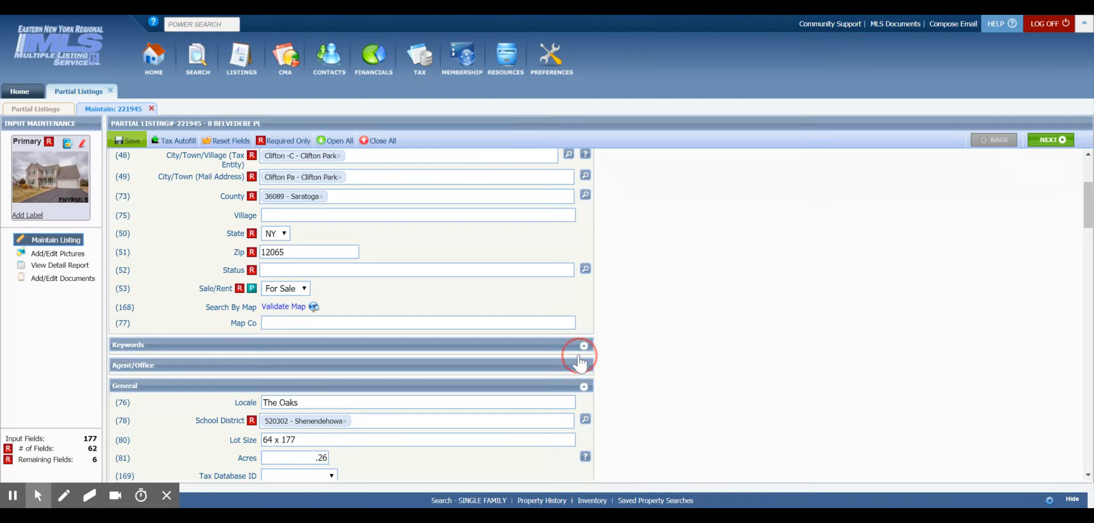
# View the updated detail report and check the lot size, acreage, remarks, directions, utilities and annual taxes.
pyautogui.click(60, 266)
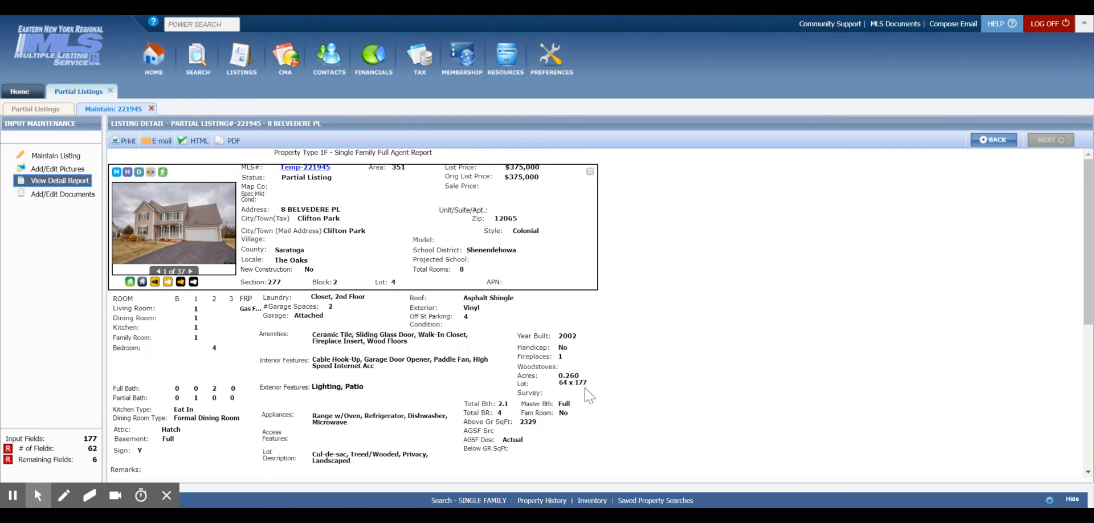
pyautogui.scroll(-3, 576, 399)
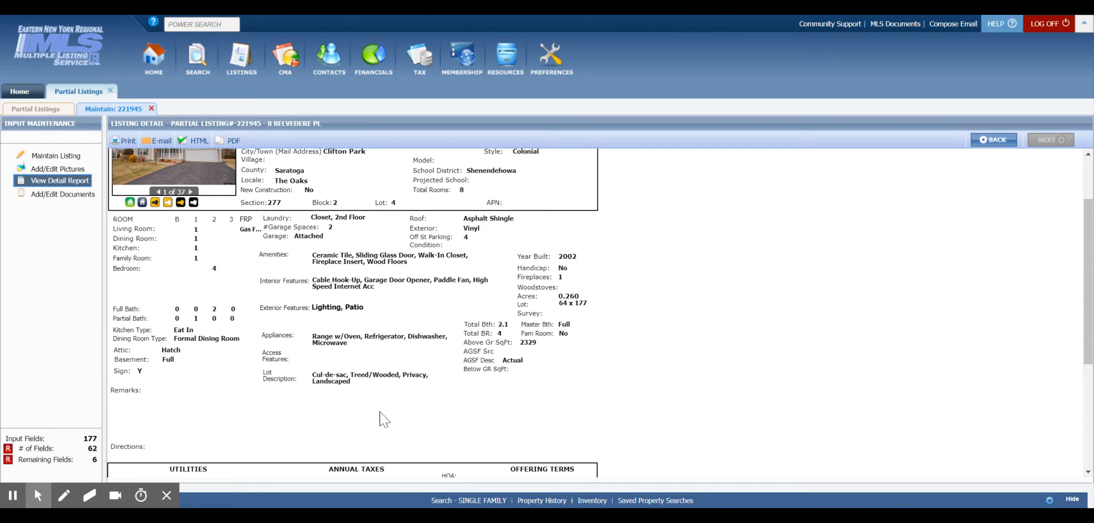
pyautogui.scroll(-1, 383, 420)
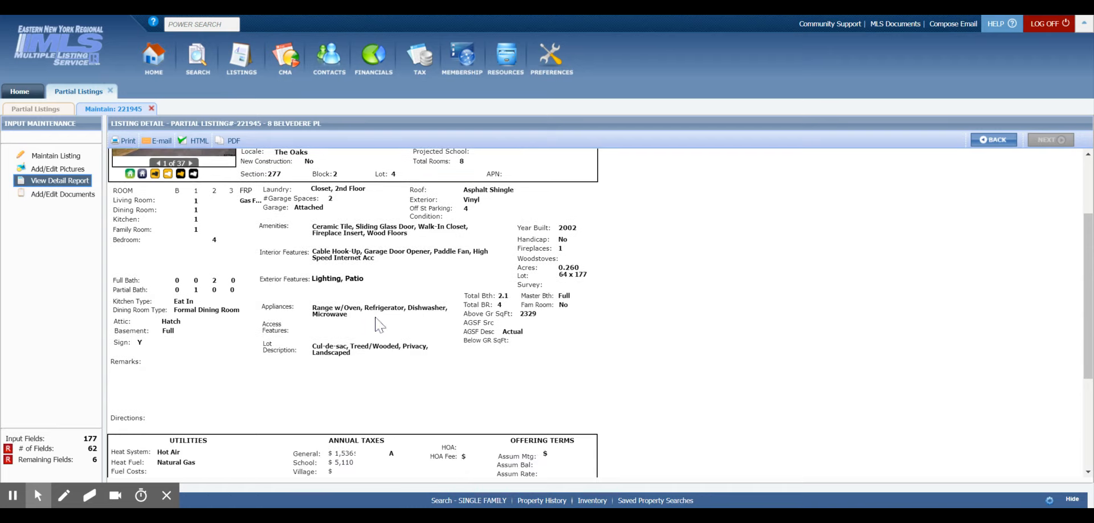
pyautogui.scroll(-2, 333, 432)
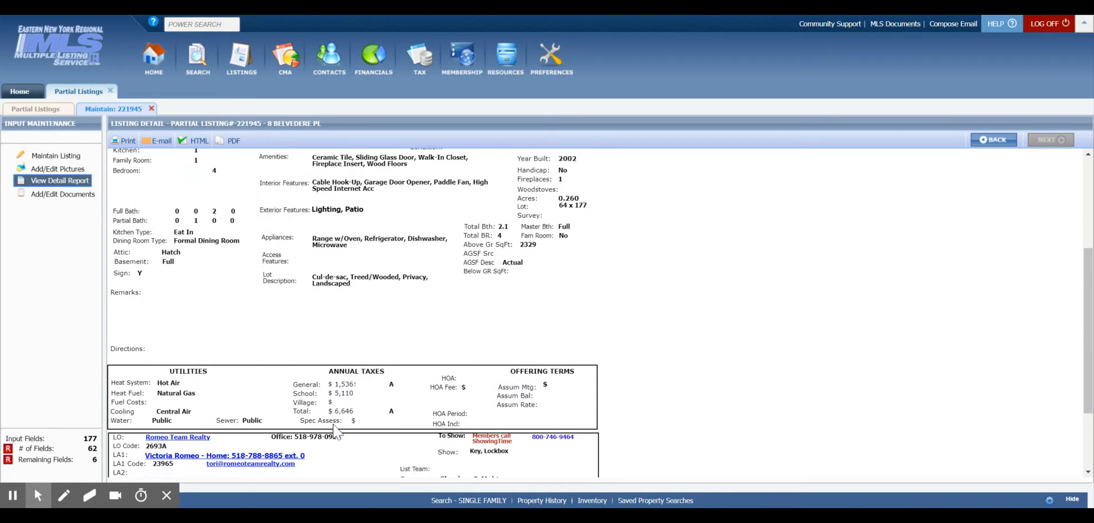
pyautogui.scroll(3, 120, 197)
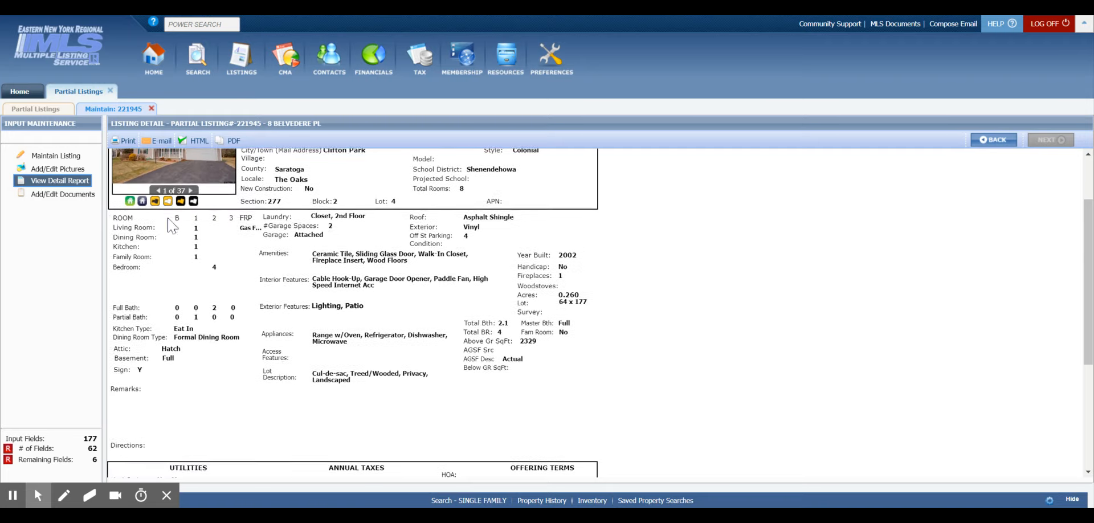
# Return to maintaining the listing and set Sub-Agency to 0 in the Agent/Office section, then collapse that section.
pyautogui.click(56, 155)
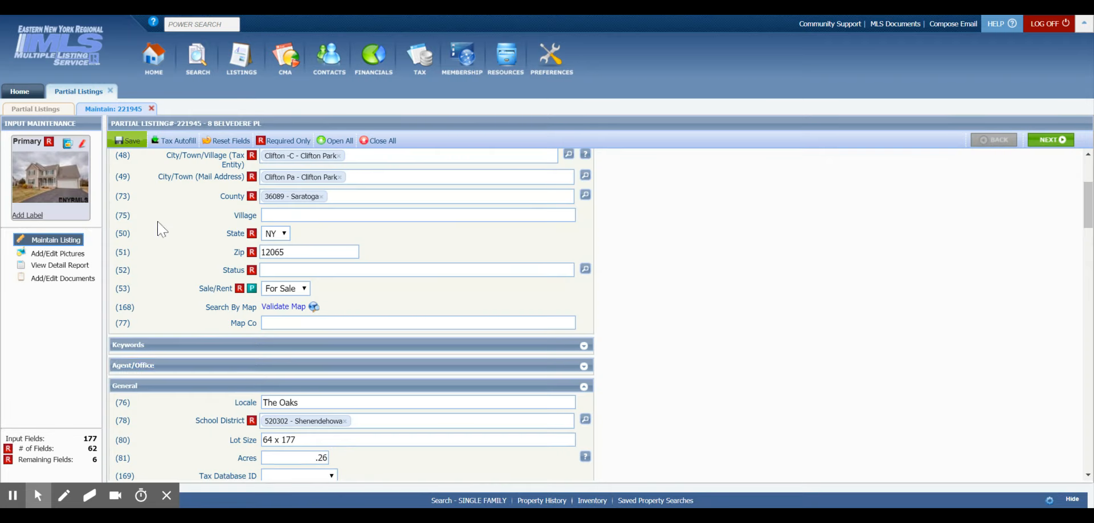
pyautogui.click(250, 368)
pyautogui.scroll(-3, 275, 410)
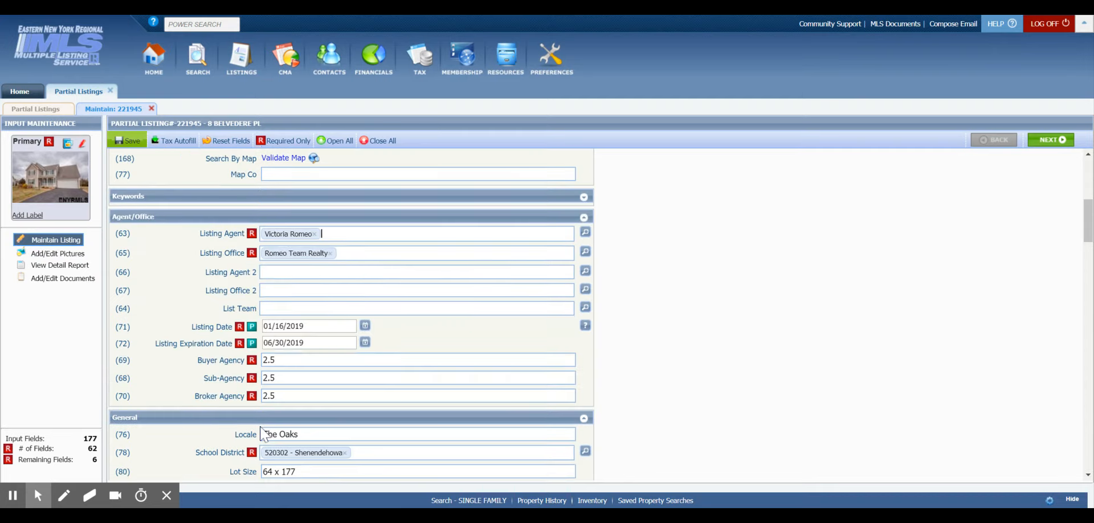
pyautogui.click(277, 378)
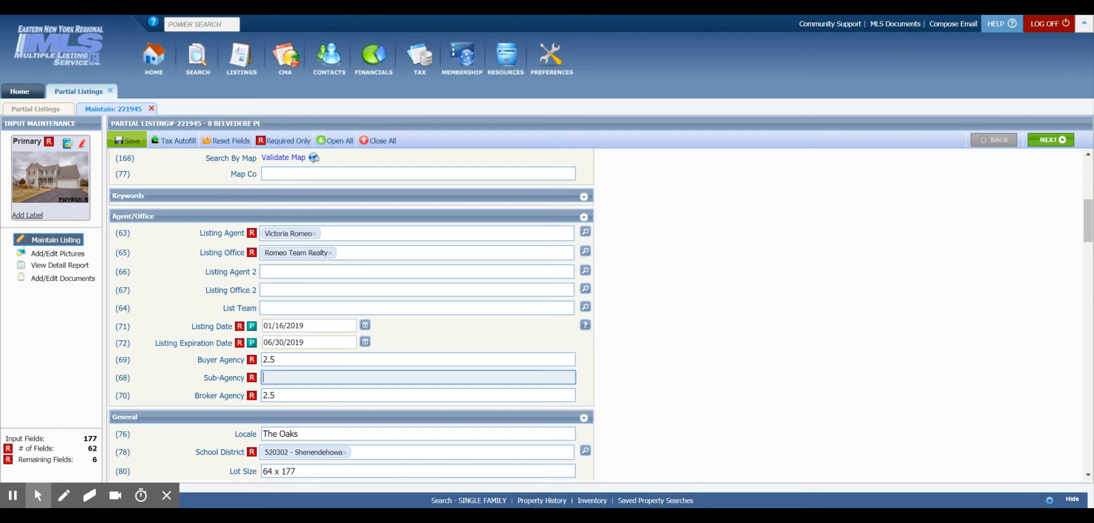
pyautogui.click(322, 217)
pyautogui.scroll(-10, 272, 444)
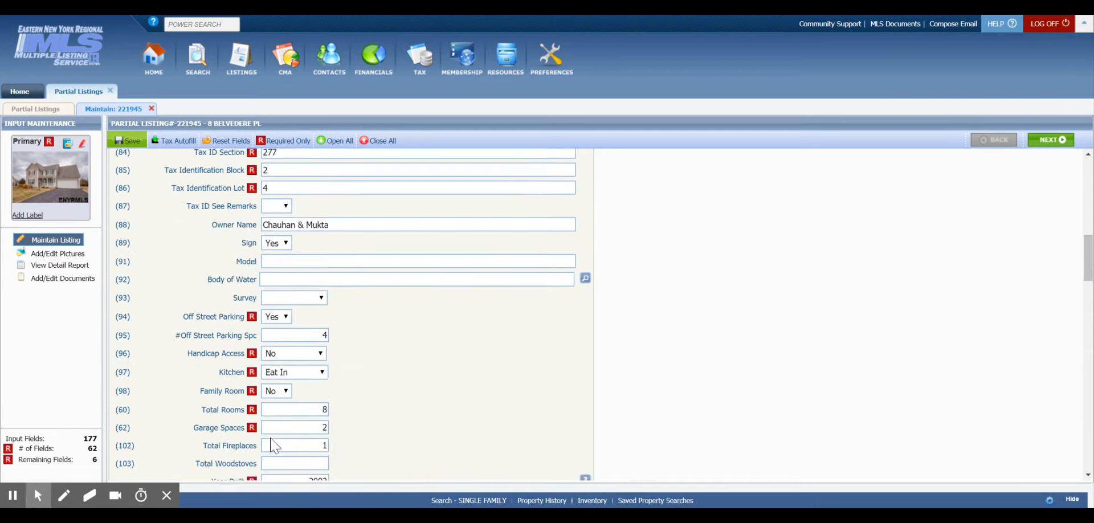
pyautogui.scroll(-15, 271, 440)
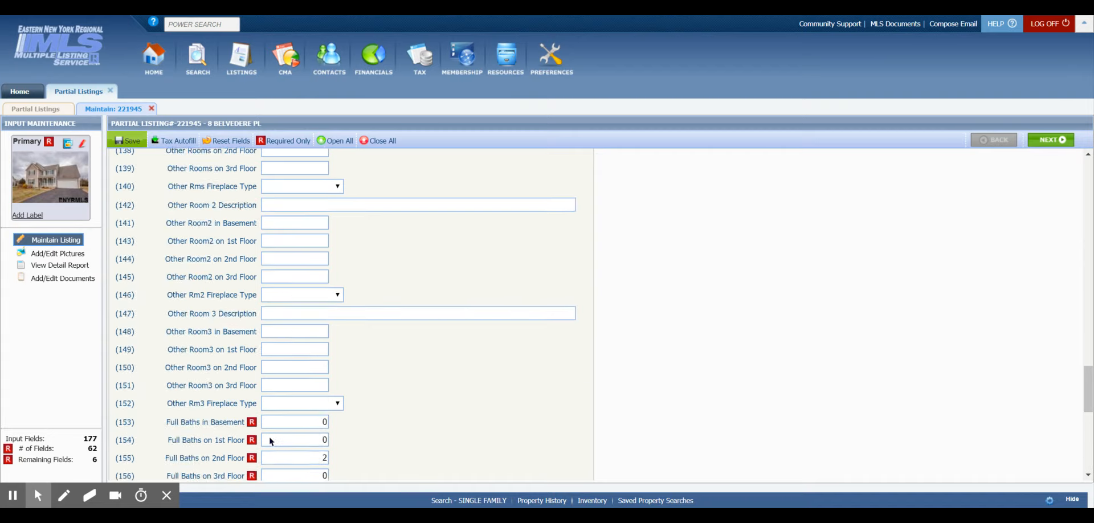
pyautogui.scroll(-1, 269, 442)
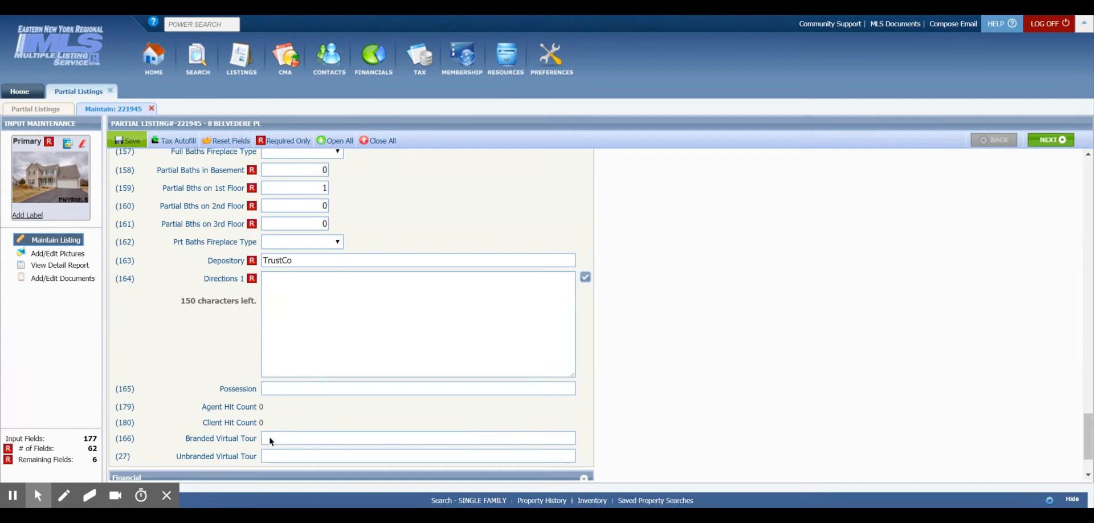
pyautogui.click(269, 438)
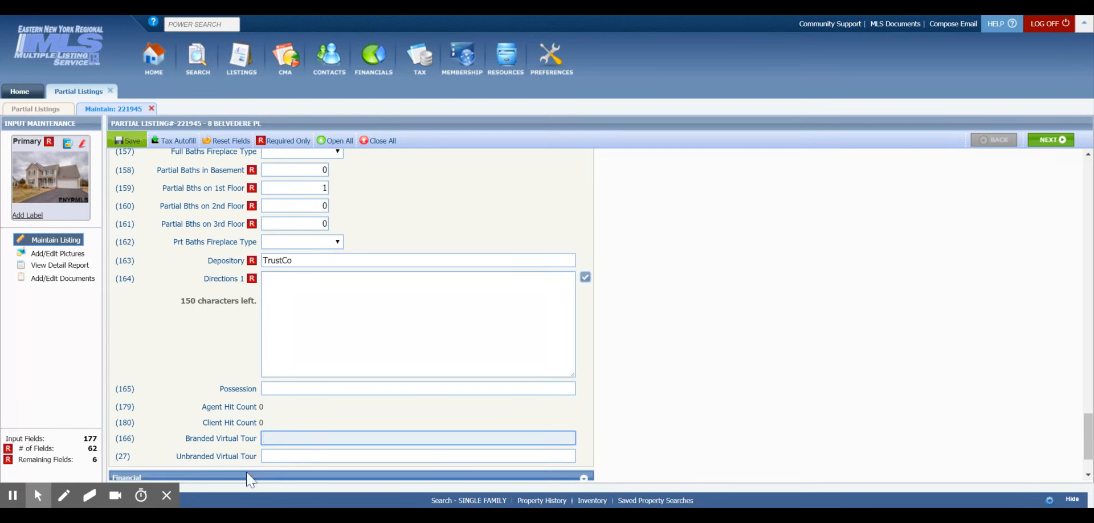
pyautogui.click(269, 456)
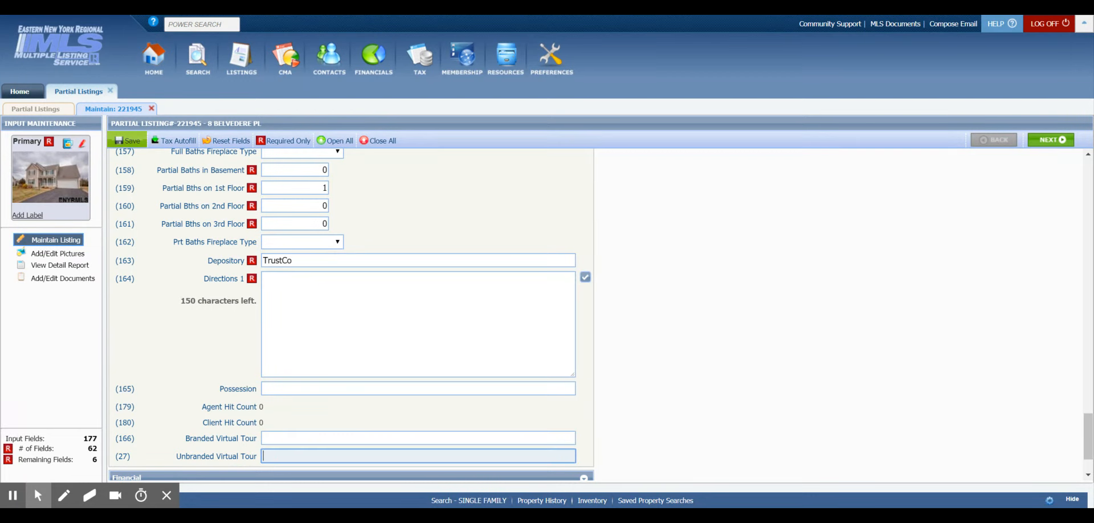
pyautogui.write('https://youtu.be/4t_mztq0CVs')
pyautogui.hotkey('ctrl', 'a')
# Expand the Financial and Remarks sections and look through the listing's fields for missing entries.
pyautogui.scroll(-1, 351, 316)
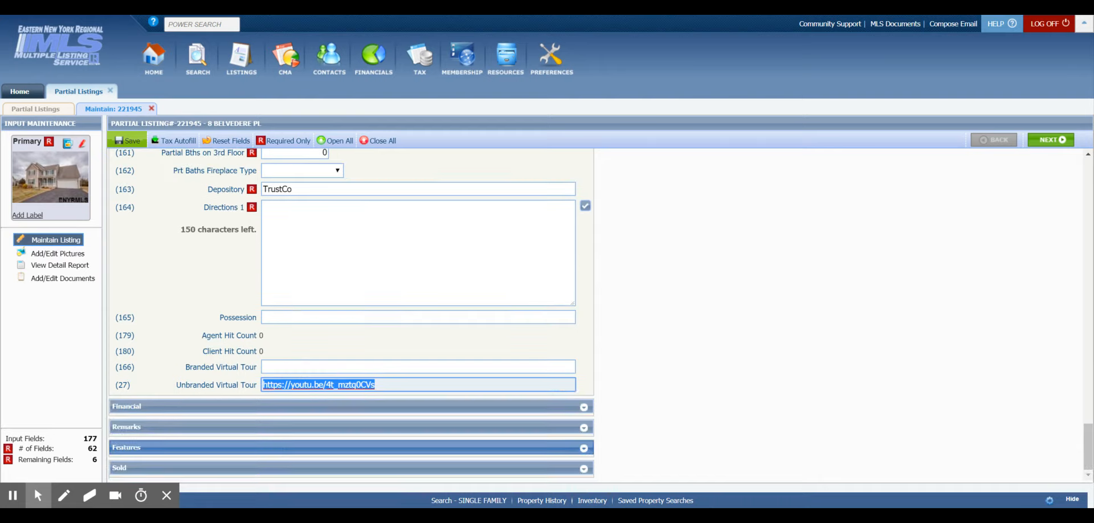
pyautogui.click(288, 412)
pyautogui.scroll(-6, 287, 414)
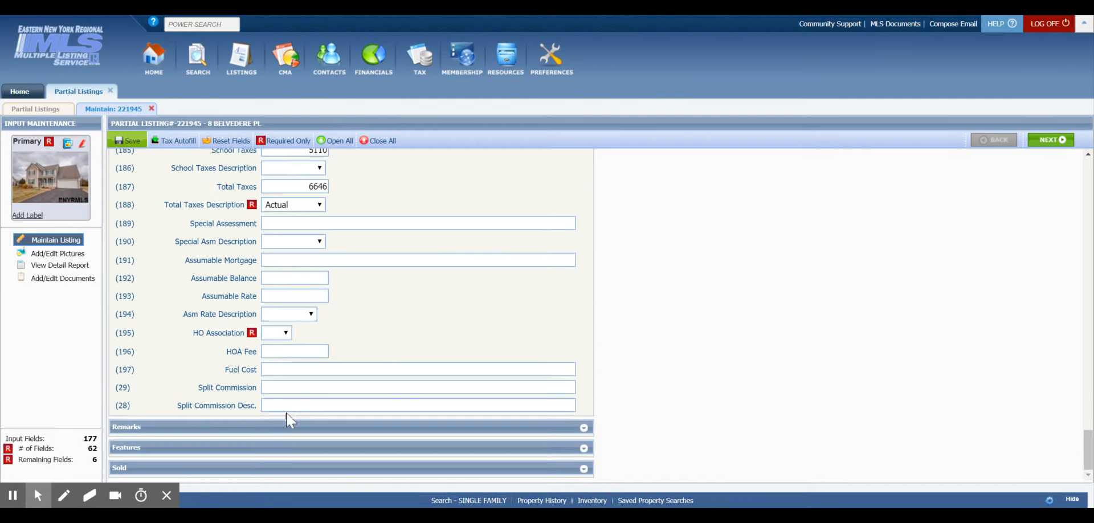
pyautogui.click(285, 426)
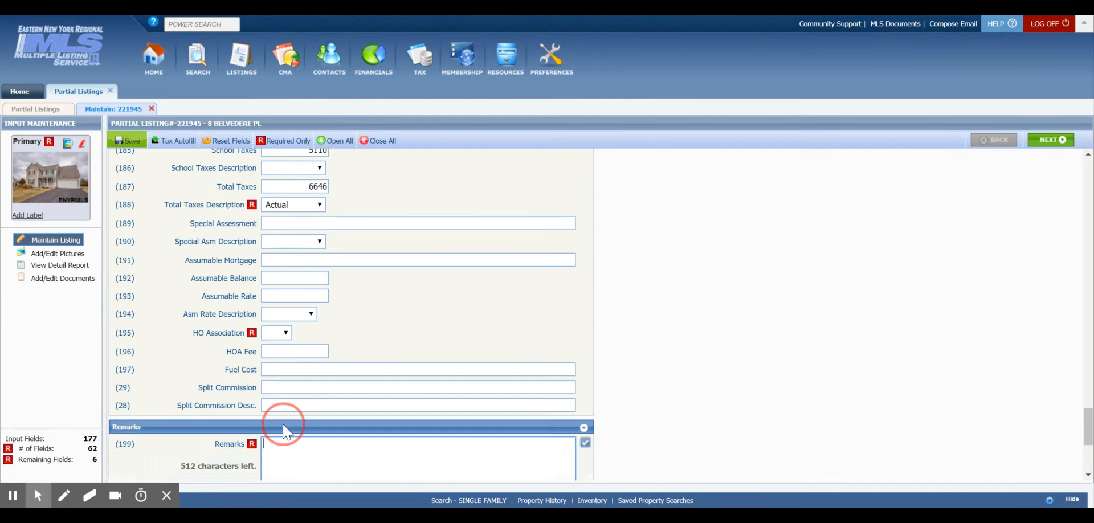
pyautogui.scroll(15, 288, 432)
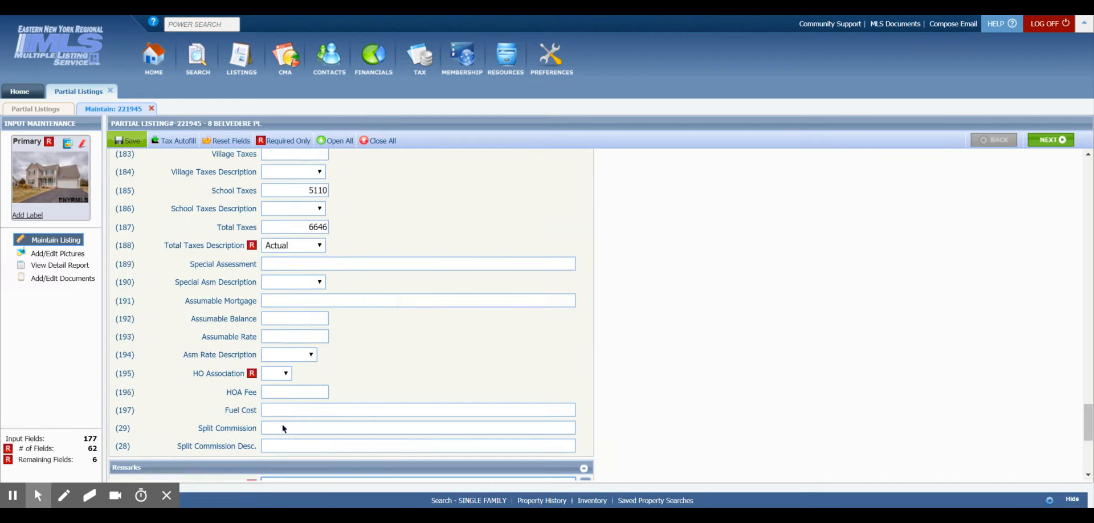
pyautogui.scroll(6, 283, 428)
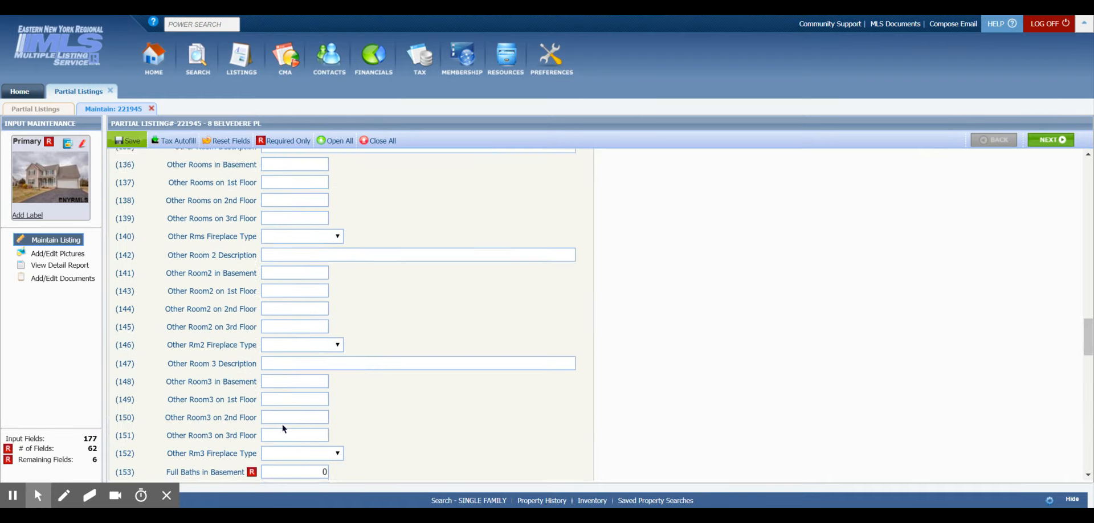
pyautogui.scroll(-5, 291, 373)
pyautogui.scroll(-4, 293, 373)
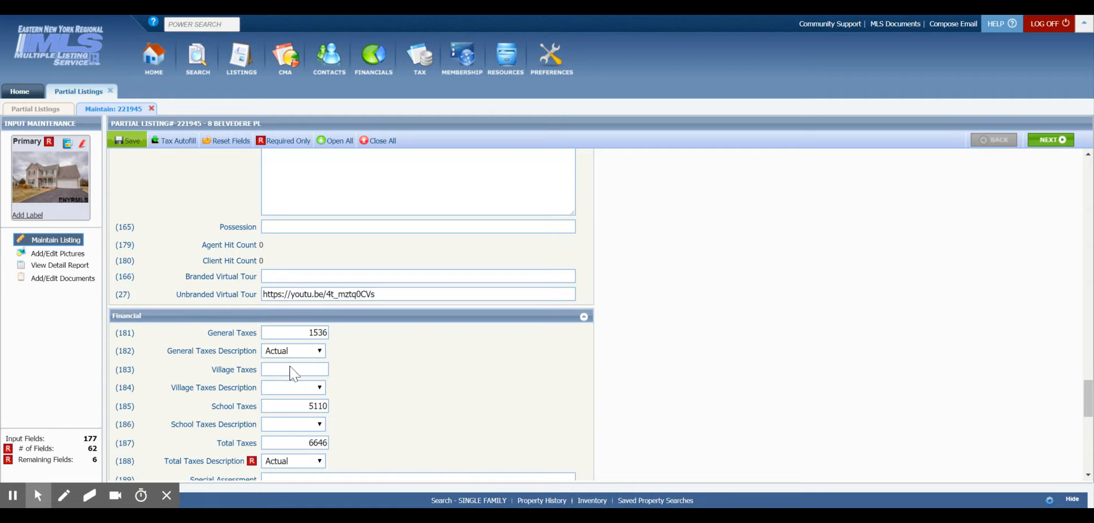
pyautogui.scroll(-5, 291, 374)
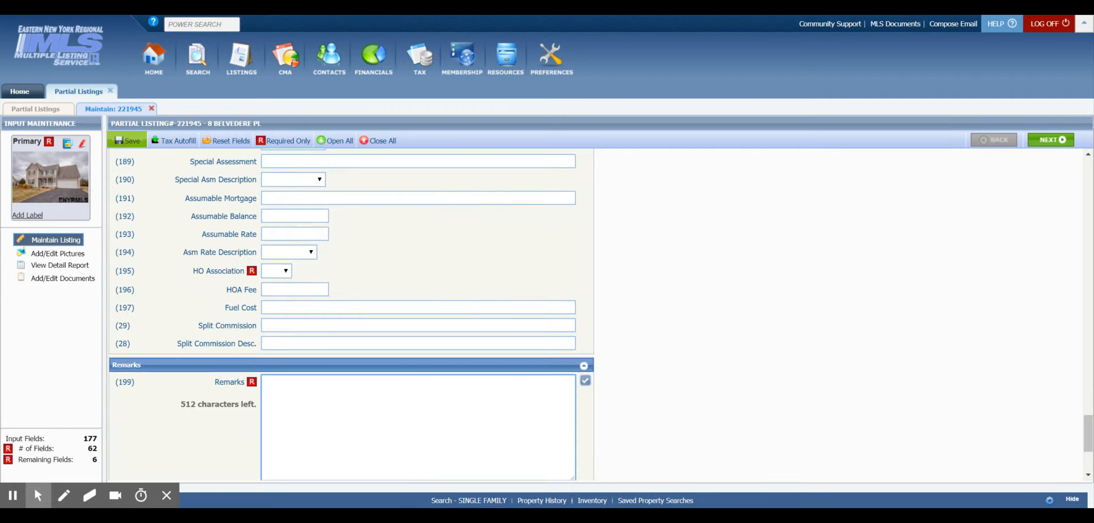
pyautogui.scroll(10, 292, 373)
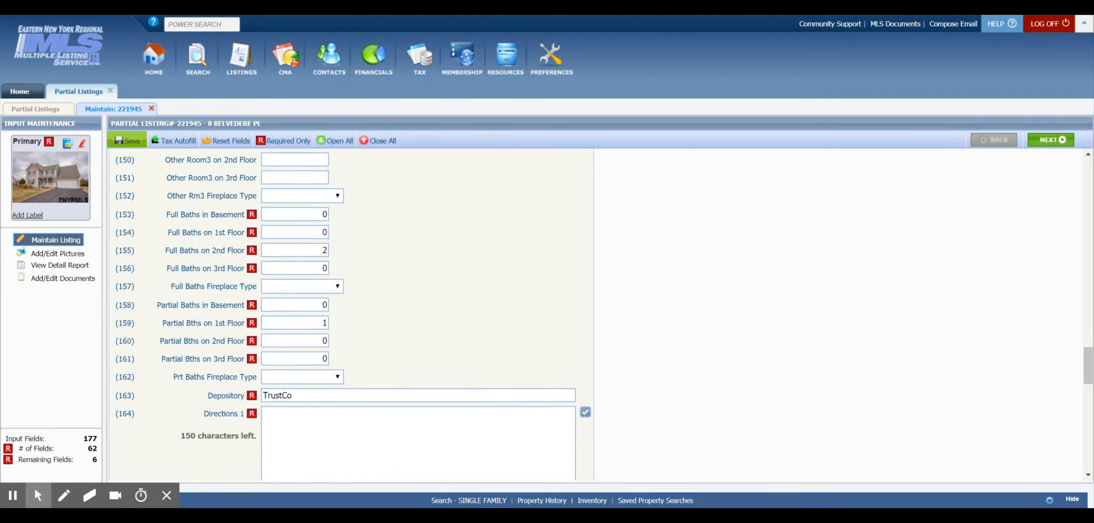
pyautogui.scroll(13, 341, 313)
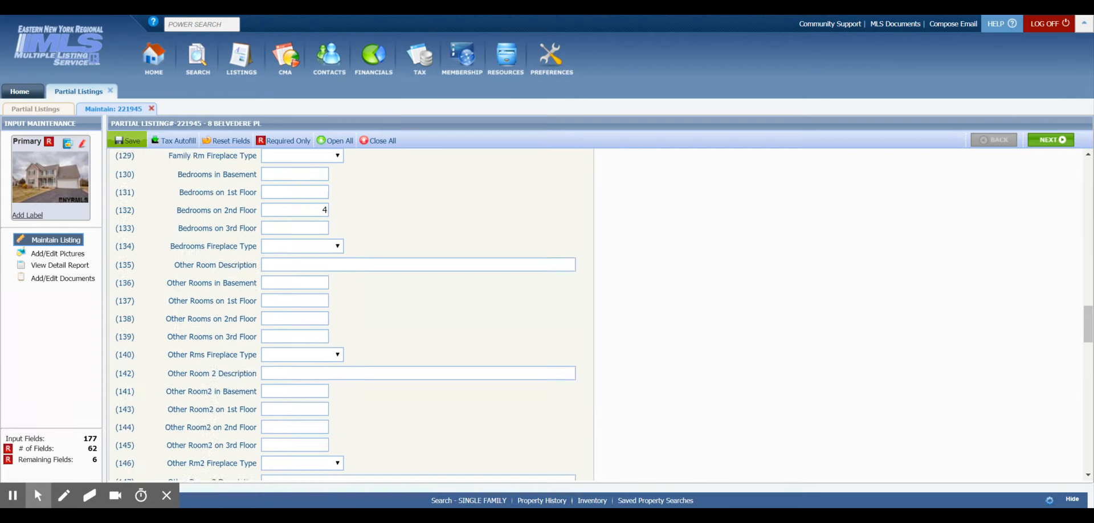
pyautogui.scroll(12, 342, 313)
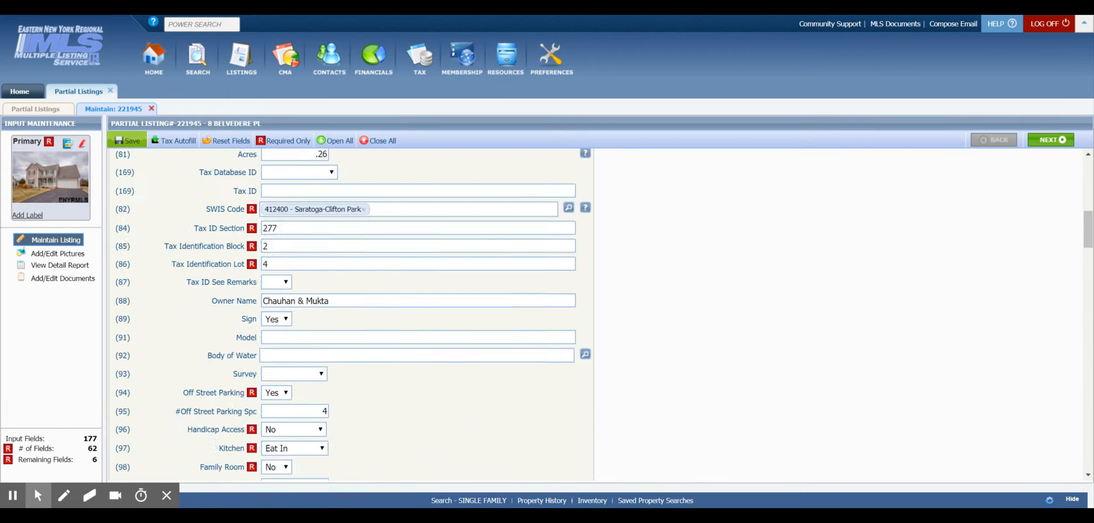
# Collapse the General section and review the Keywords and Agent/Office sections, leaving both collapsed.
pyautogui.click(281, 310)
pyautogui.click(286, 269)
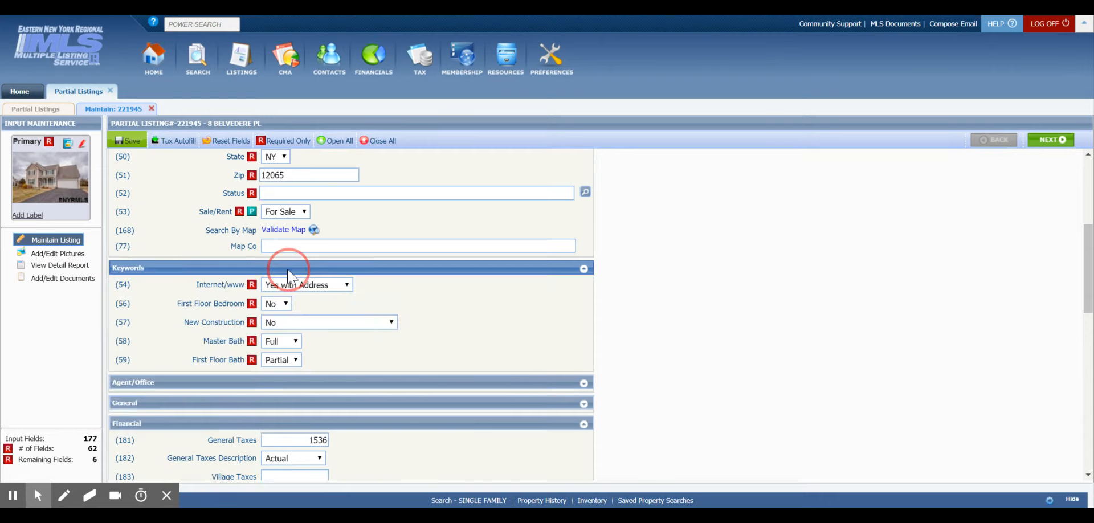
pyautogui.click(288, 272)
pyautogui.click(284, 288)
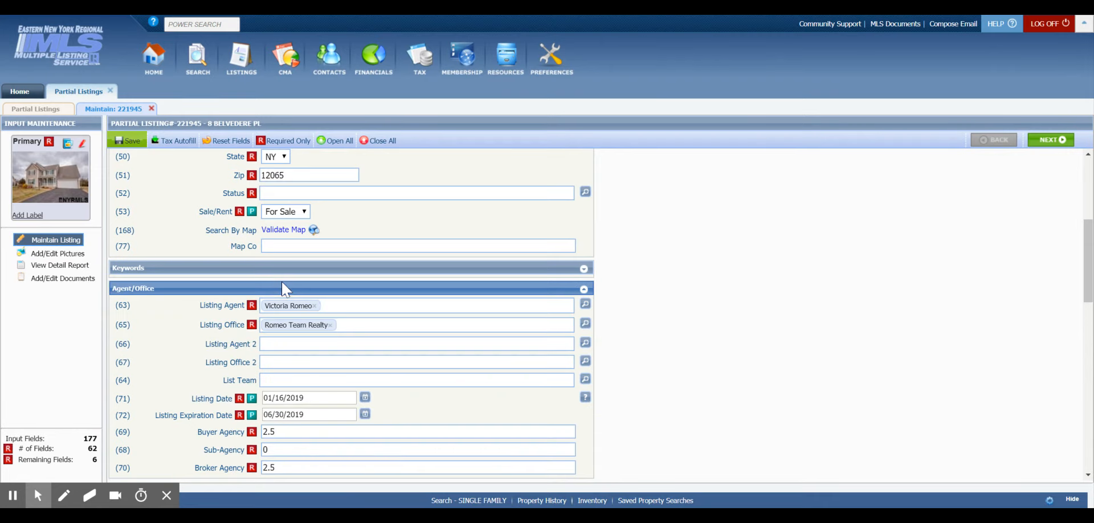
pyautogui.click(283, 289)
pyautogui.click(284, 268)
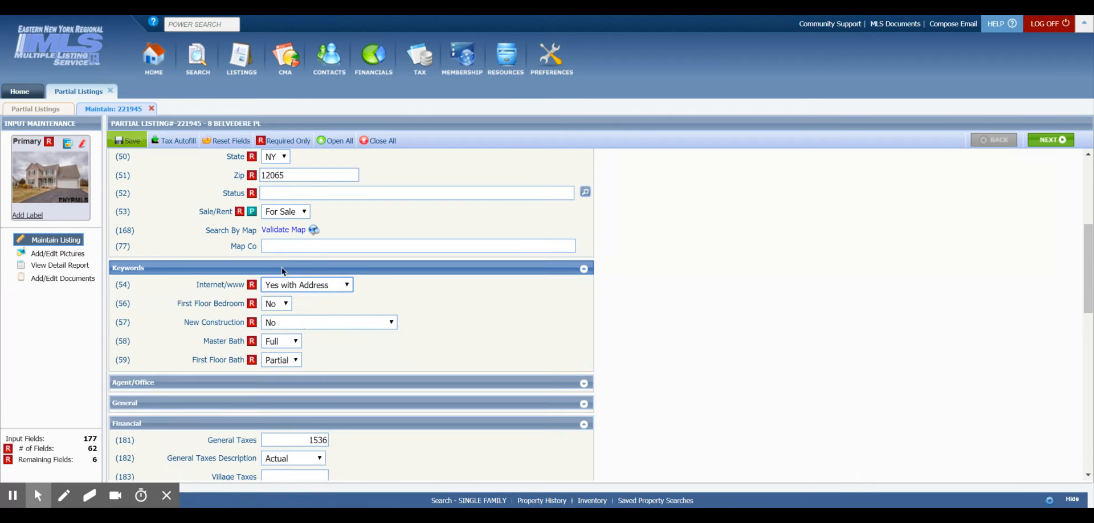
pyautogui.click(282, 270)
# Fill both Remarks and PubRmks with the full description beginning "Beautiful 4 bed, 2.5 bath home in the desirable Oaks neighborhood!".
pyautogui.scroll(-7, 268, 353)
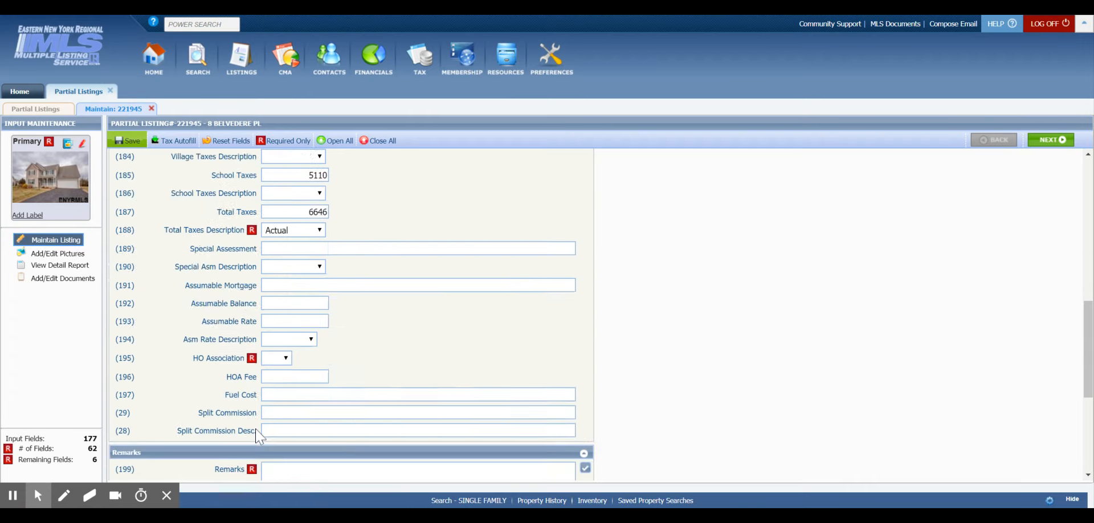
pyautogui.scroll(1, 257, 436)
pyautogui.scroll(-4, 257, 435)
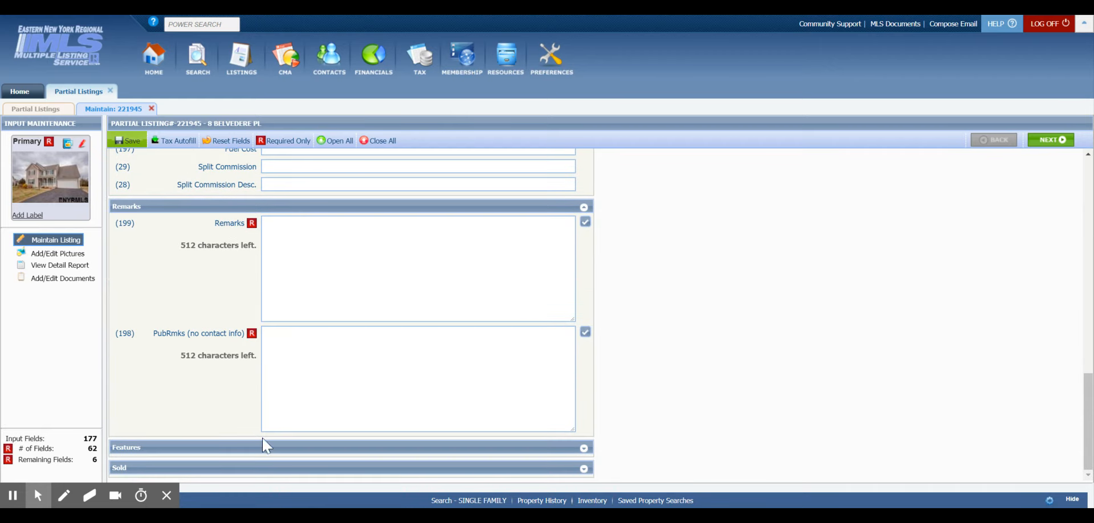
pyautogui.click(307, 278)
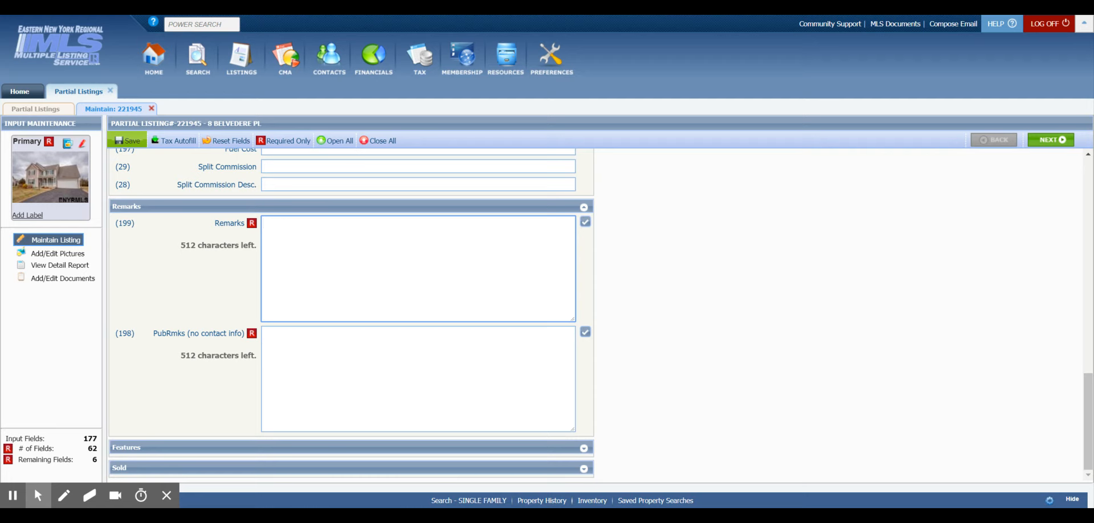
pyautogui.write('Beautiful 4 bed, 2.5 bath home')
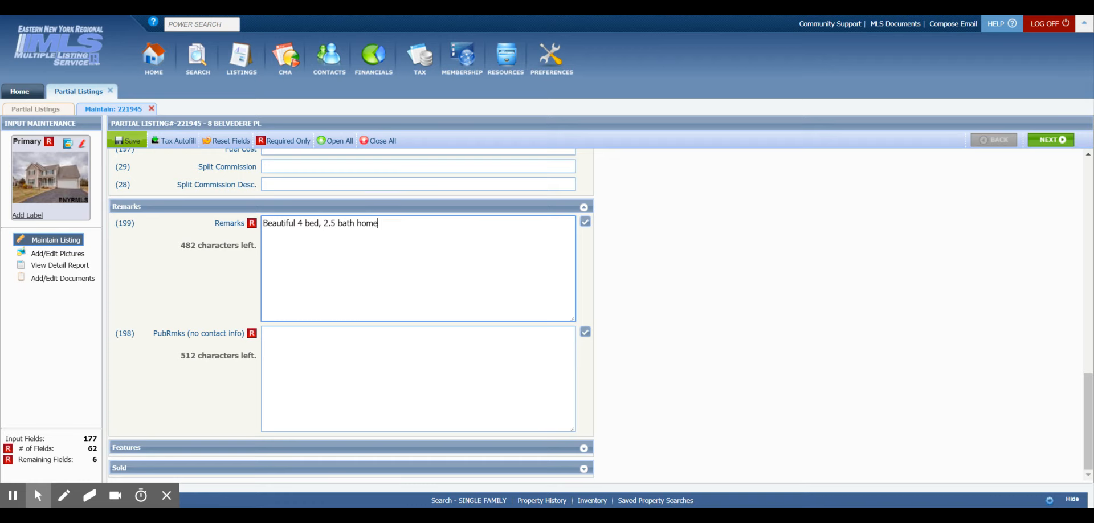
pyautogui.click(955, 15)
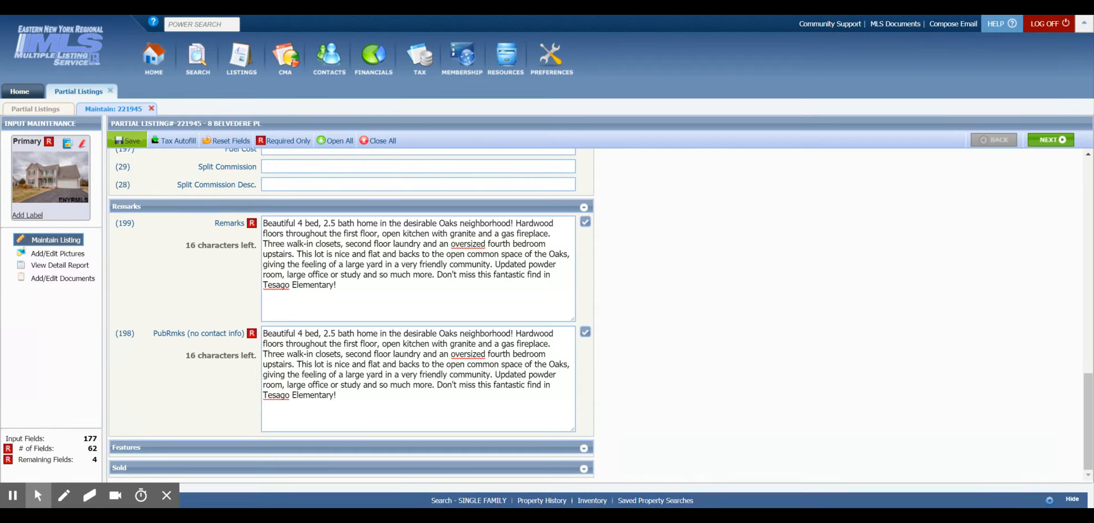
# Save the entries as a partial listing and continue input.
pyautogui.moveTo(127, 140)
pyautogui.click(136, 173)
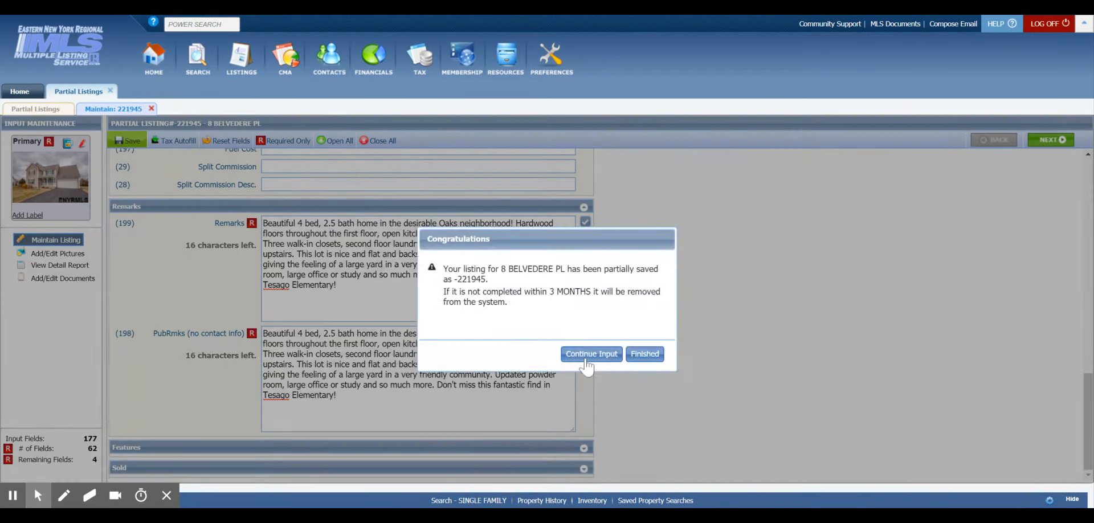
pyautogui.click(587, 359)
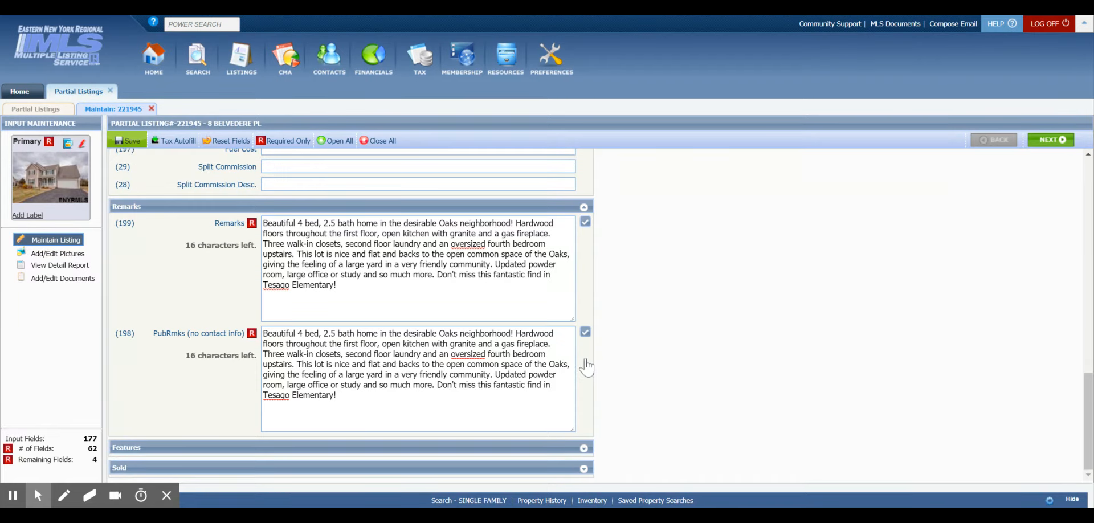
# View the detail report and check the remarks, directions, taxes, agency commissions and virtual tour link.
pyautogui.click(49, 266)
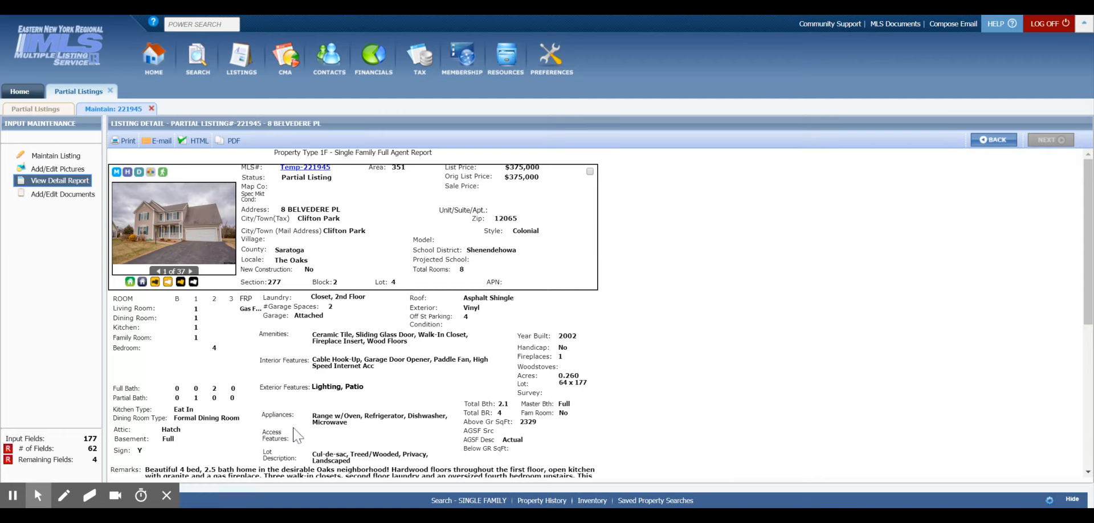
pyautogui.scroll(-2, 296, 438)
pyautogui.scroll(-1, 296, 438)
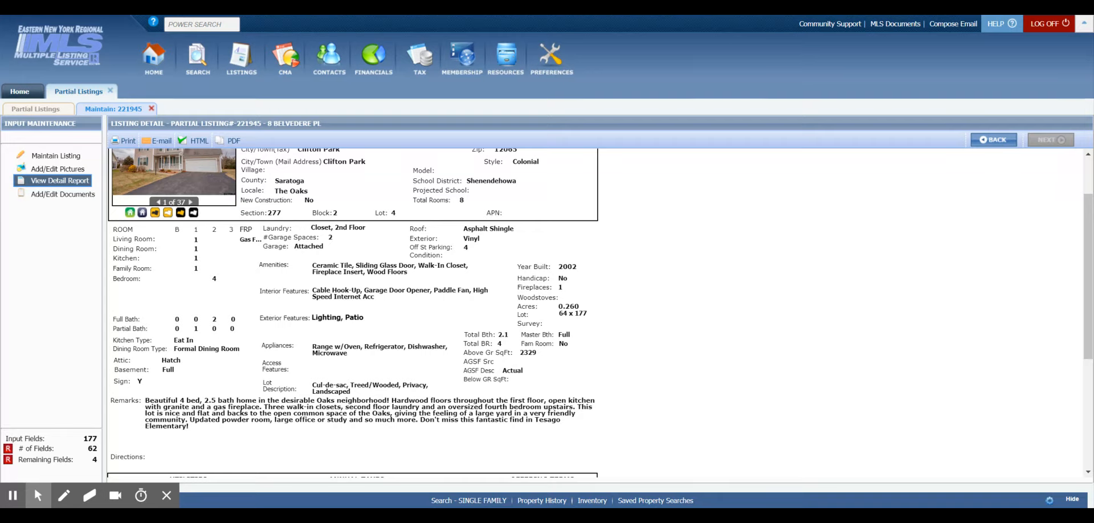
pyautogui.scroll(-4, 590, 365)
pyautogui.scroll(-4, 418, 420)
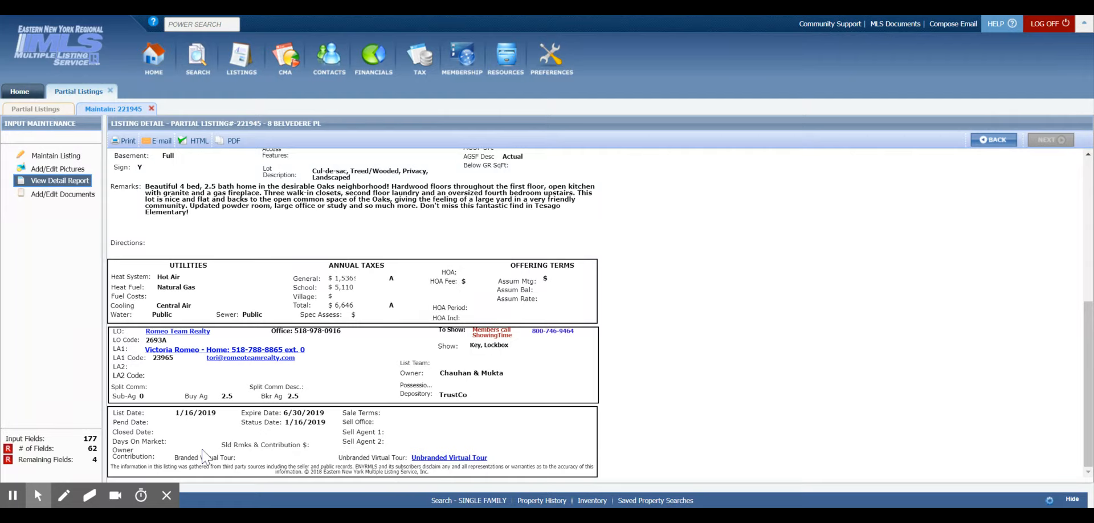
pyautogui.scroll(5, 242, 330)
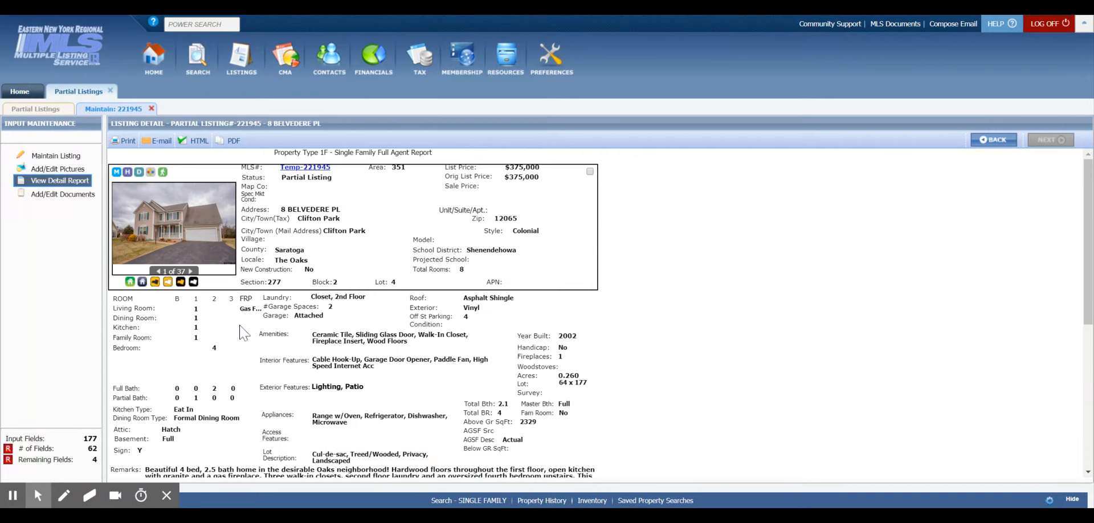
# Return to maintaining the listing and collapse the Remarks and Financial sections.
pyautogui.click(60, 160)
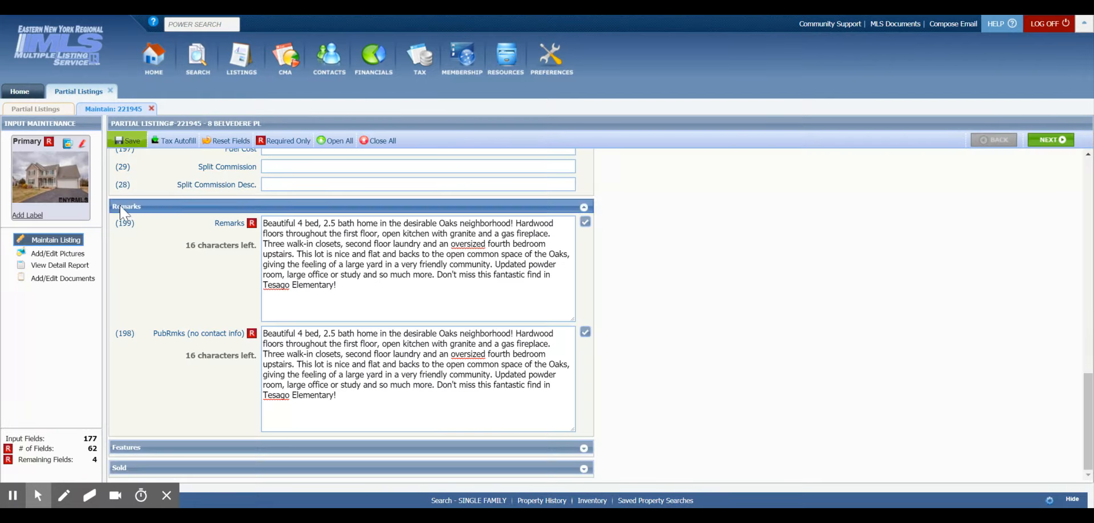
pyautogui.click(301, 208)
pyautogui.scroll(10, 303, 217)
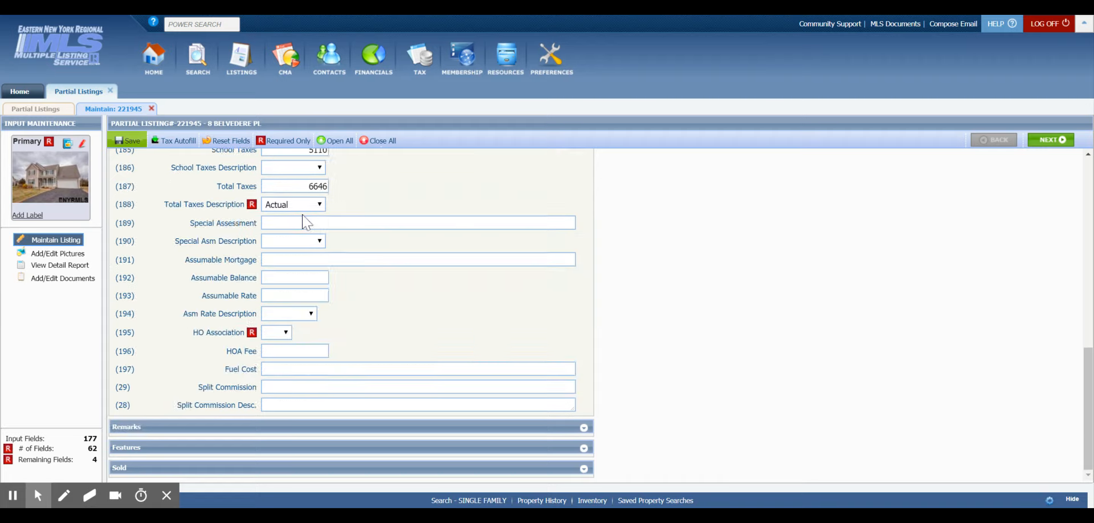
pyautogui.click(297, 307)
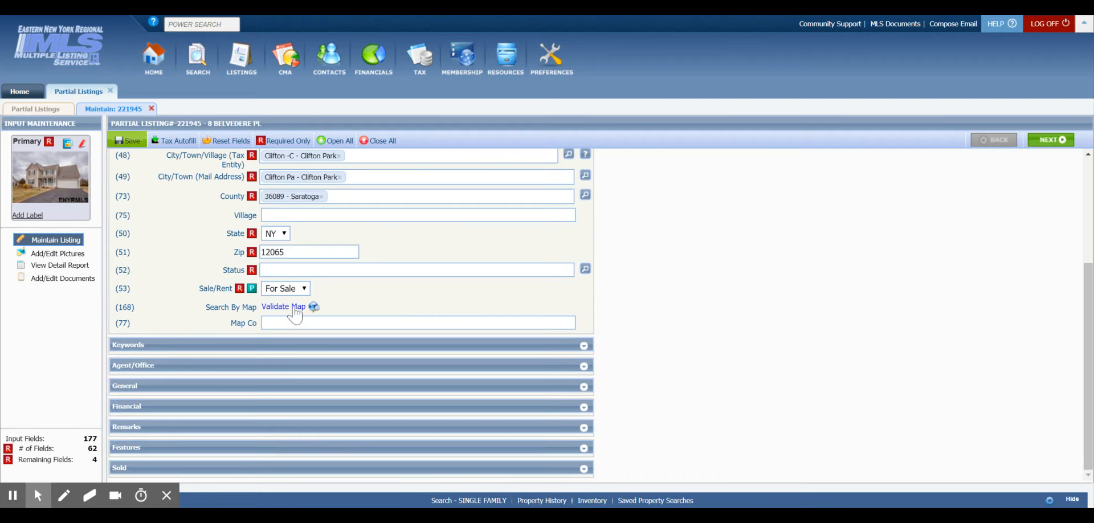
# Check the Features and Agent/Office sections of the listing, collapsing each one again.
pyautogui.click(241, 450)
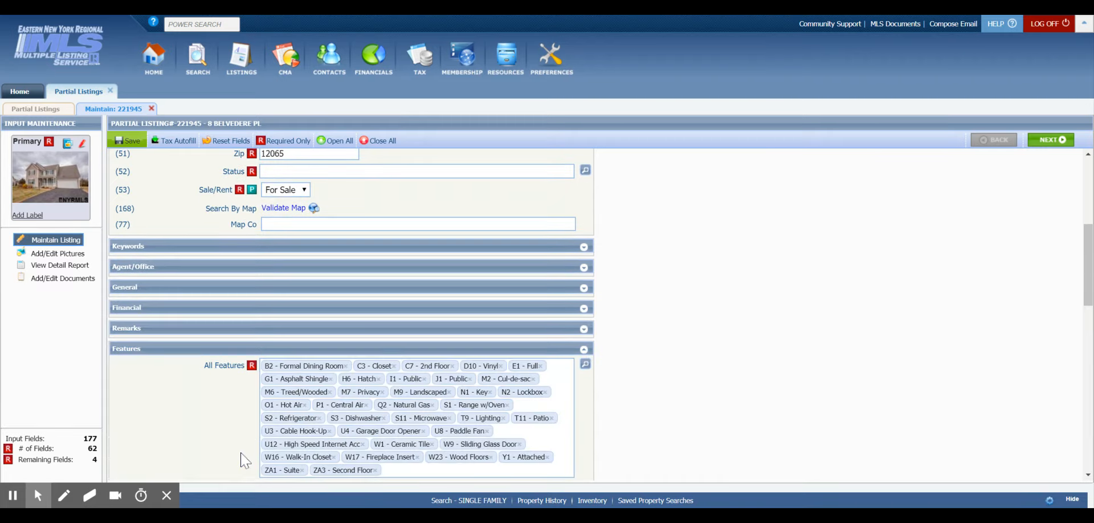
pyautogui.click(237, 350)
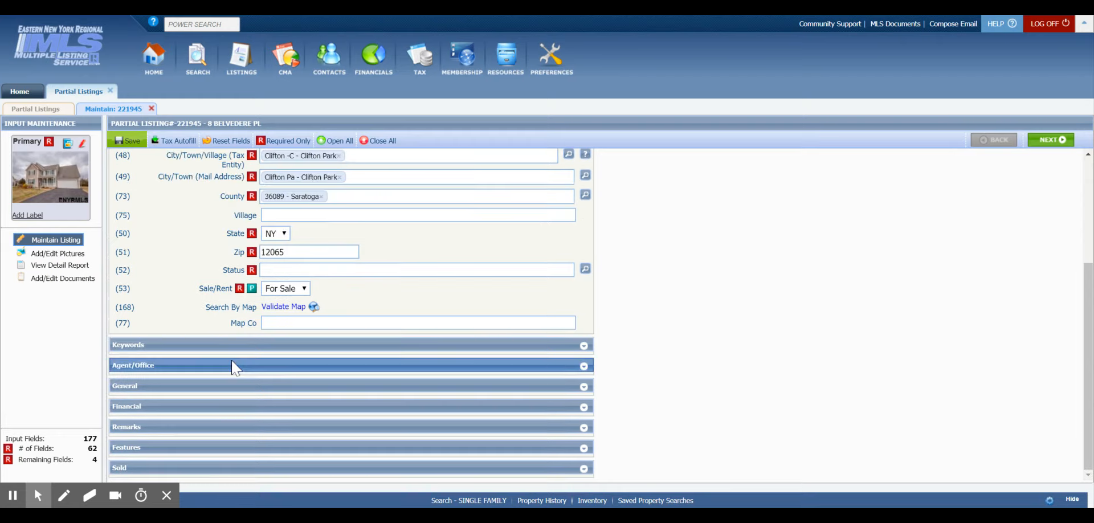
pyautogui.click(232, 363)
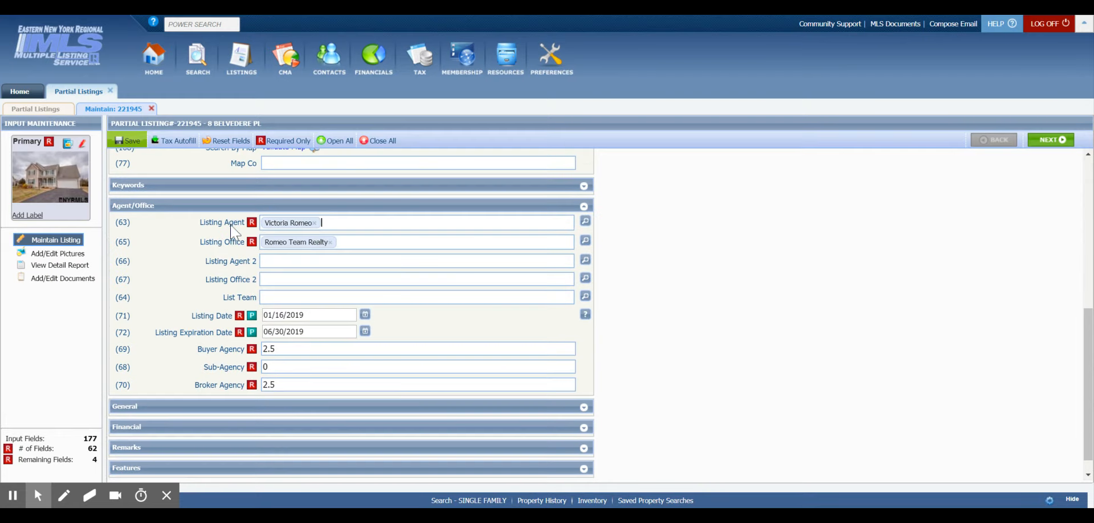
pyautogui.click(230, 210)
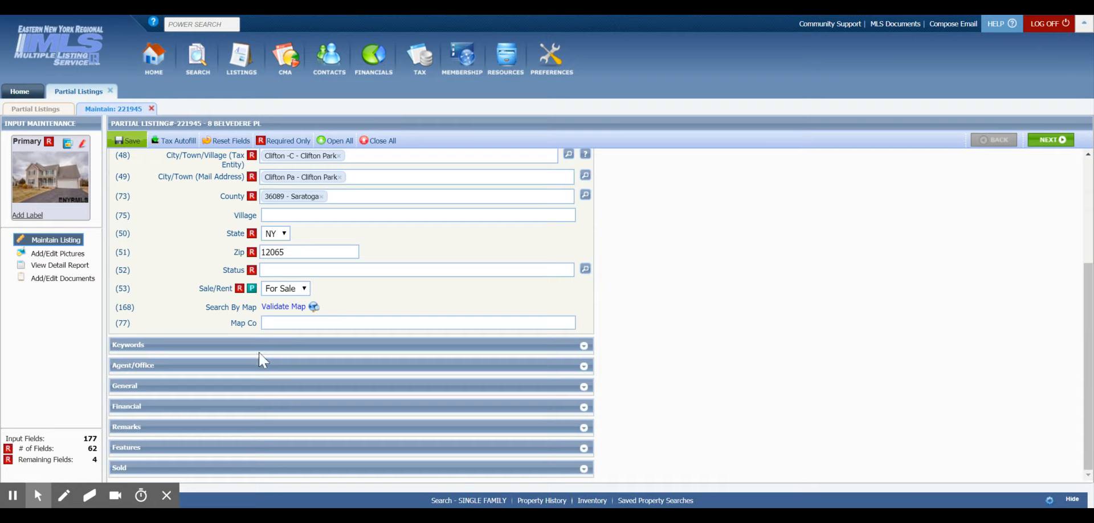
# In the General section, correct the second owner's name in Owner Name and clear the number of off-street parking spaces.
pyautogui.click(255, 382)
pyautogui.scroll(-4, 256, 387)
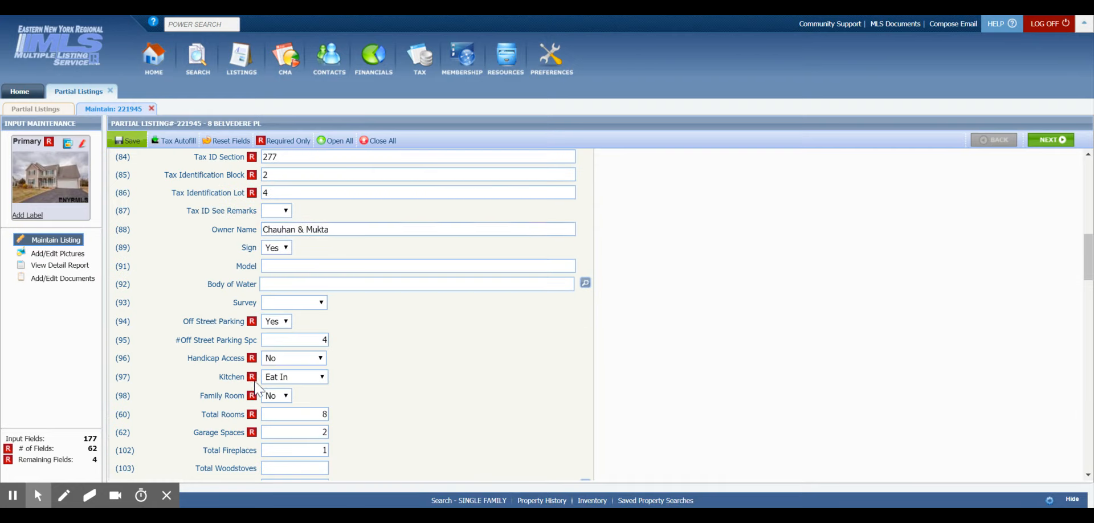
pyautogui.doubleClick(327, 226)
pyautogui.write('Sharma')
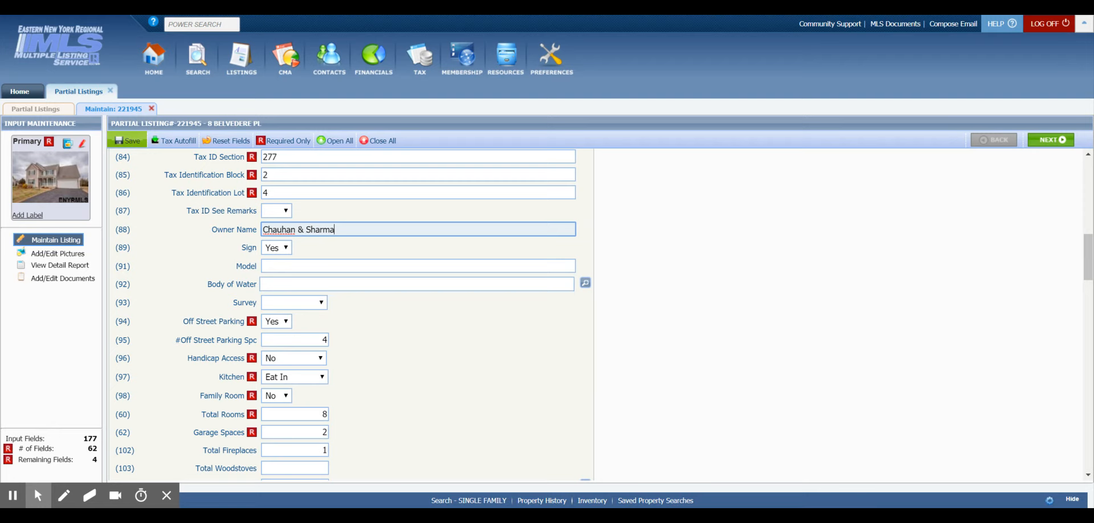
pyautogui.doubleClick(324, 340)
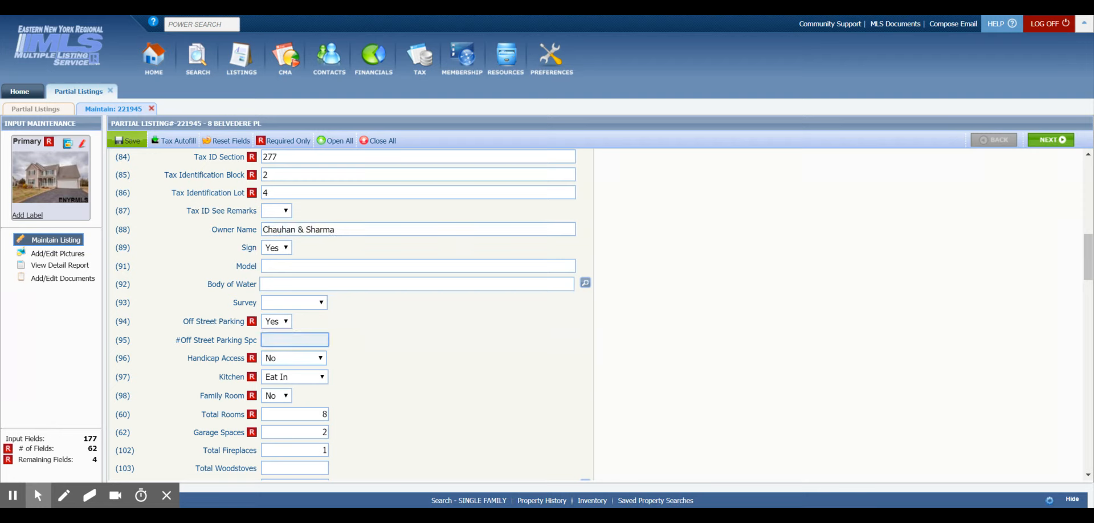
# Save the General section changes as a partial listing and continue input.
pyautogui.scroll(3, 142, 175)
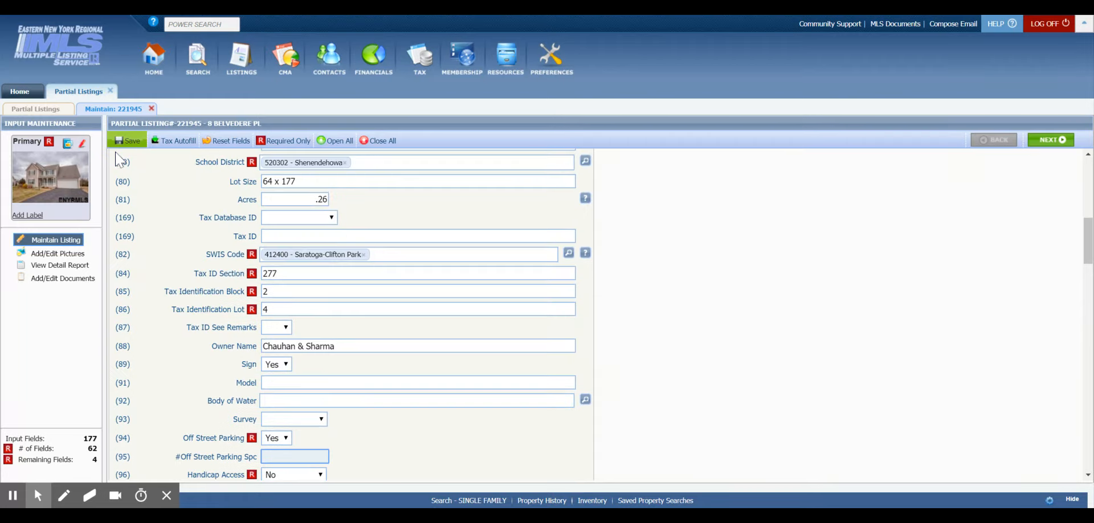
pyautogui.moveTo(127, 140)
pyautogui.click(127, 174)
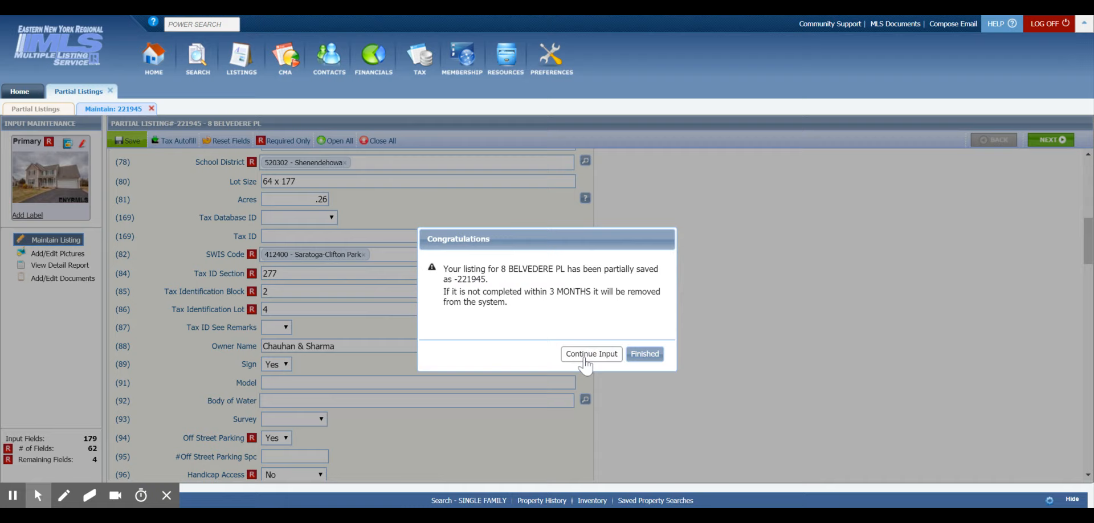
pyautogui.click(585, 355)
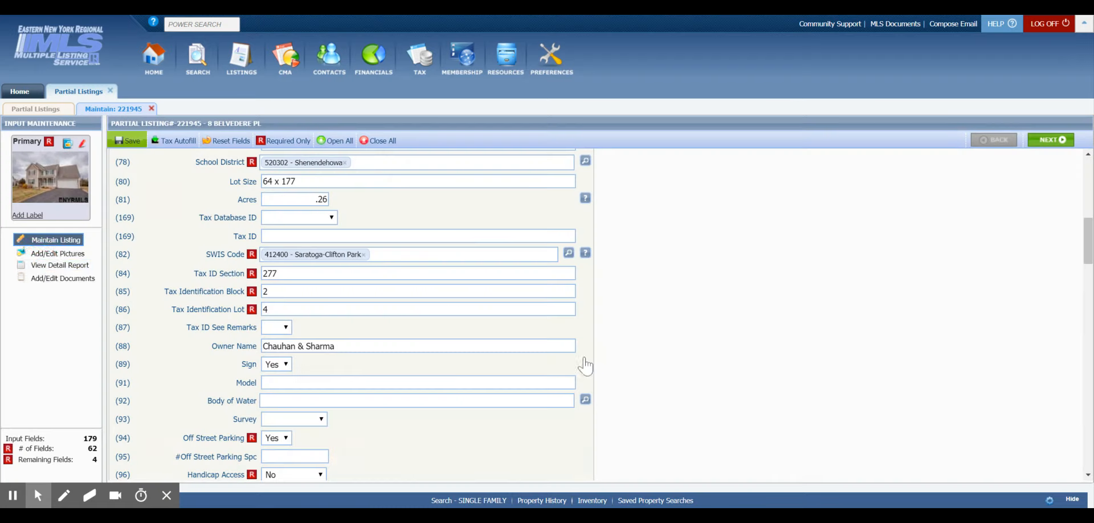
# View the detail report and review the property details, remarks, taxes, owner, commissions and dates.
pyautogui.click(52, 265)
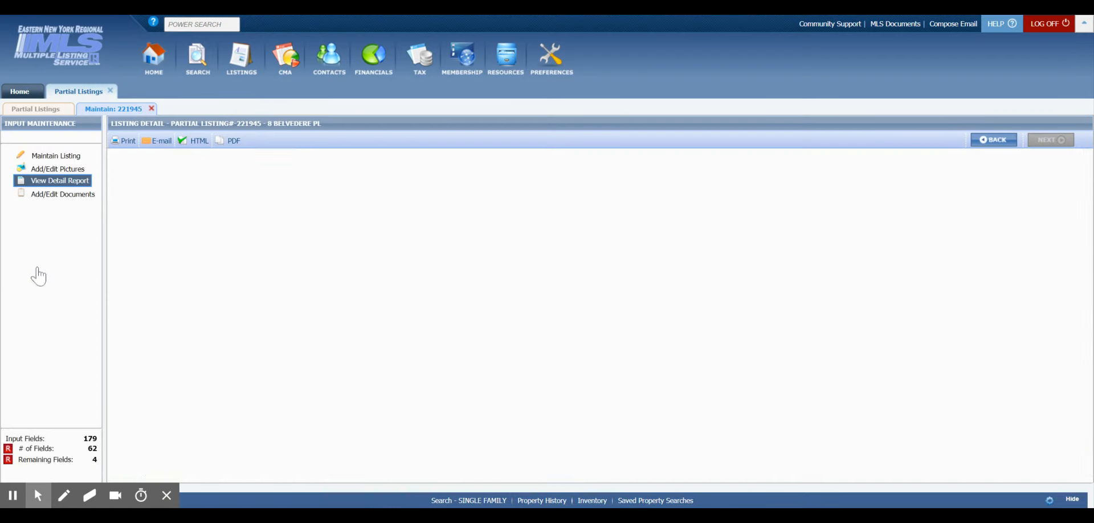
pyautogui.scroll(-3, 510, 423)
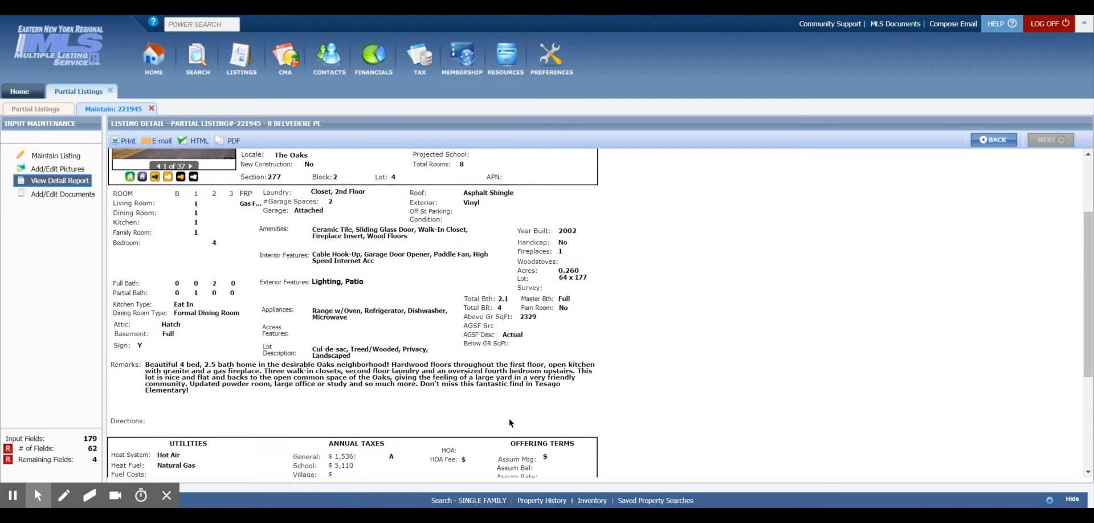
pyautogui.scroll(-5, 510, 423)
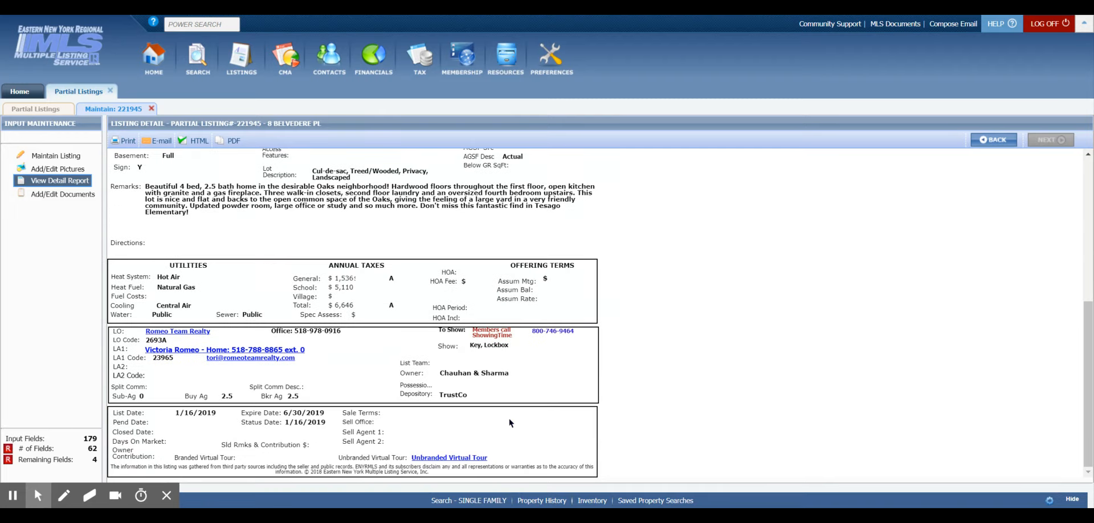
pyautogui.scroll(1, 510, 423)
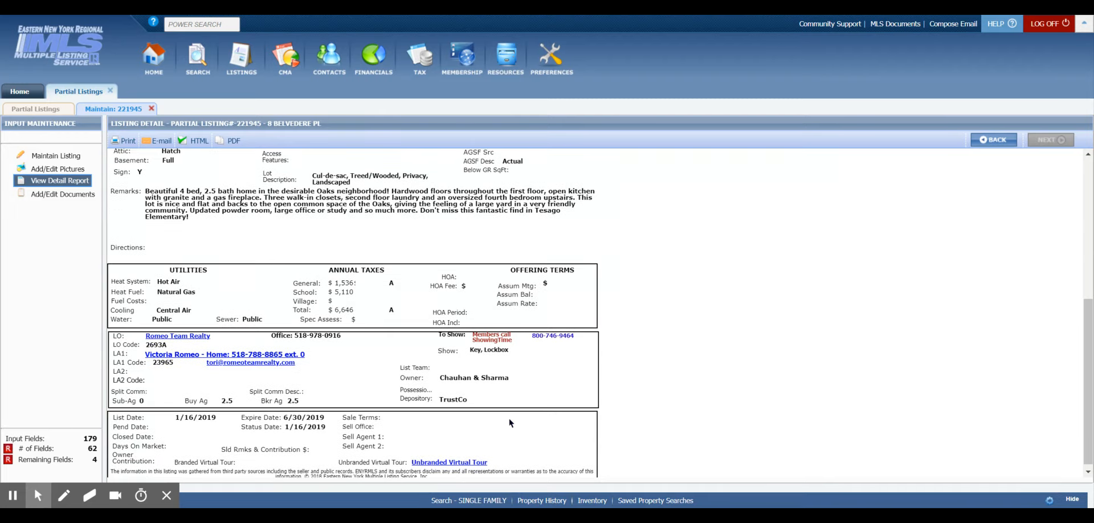
pyautogui.scroll(7, 510, 423)
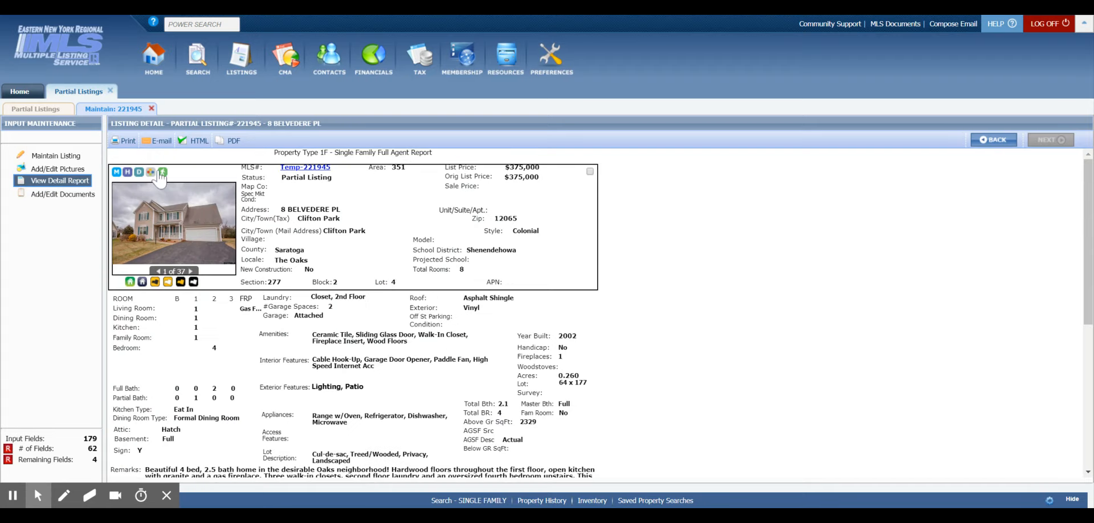
# Return to maintaining the listing, set its Status to NEW - New, and validate its map location by saving the geocode.
pyautogui.click(57, 156)
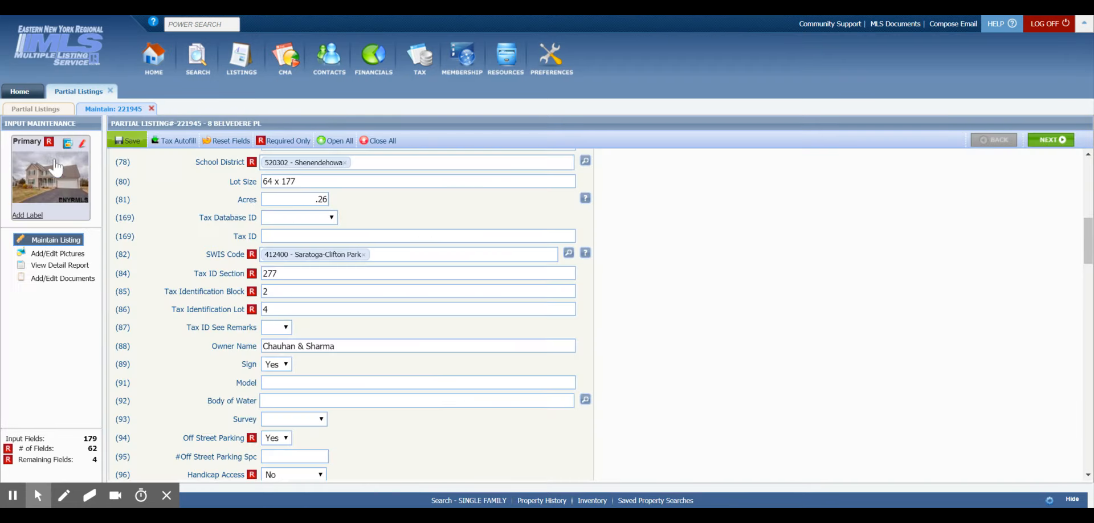
pyautogui.scroll(4, 249, 202)
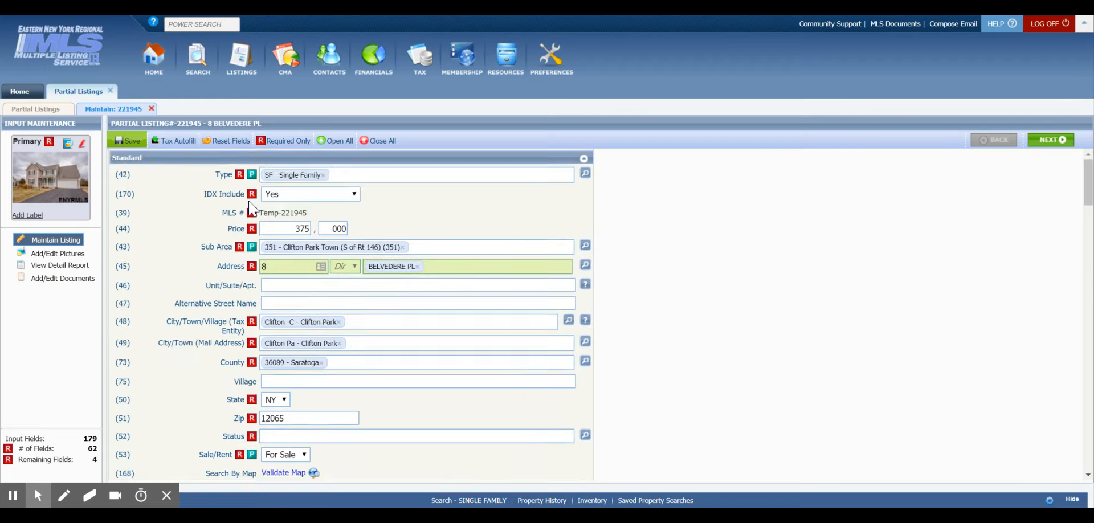
pyautogui.scroll(-1, 312, 347)
pyautogui.click(289, 369)
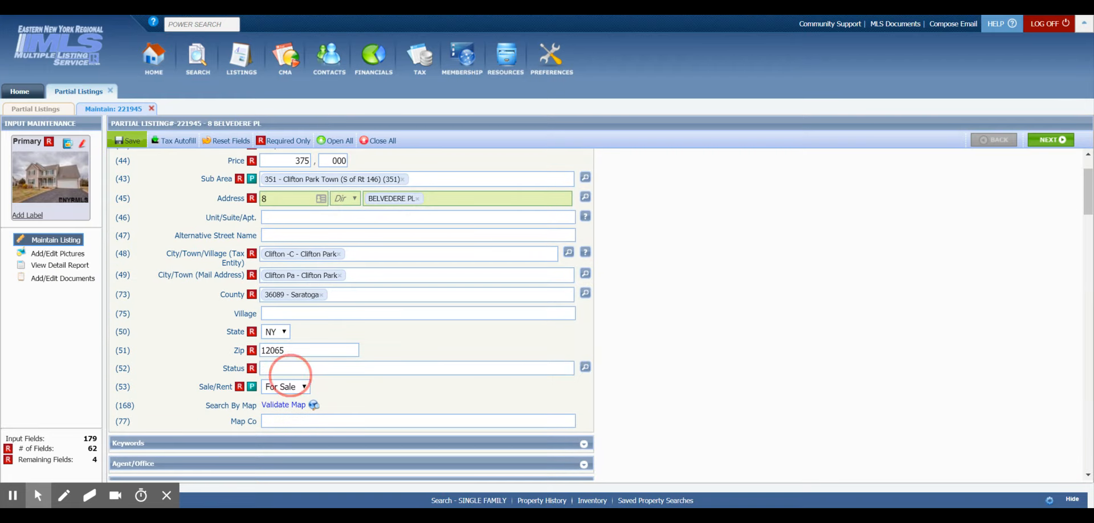
pyautogui.press('Return')
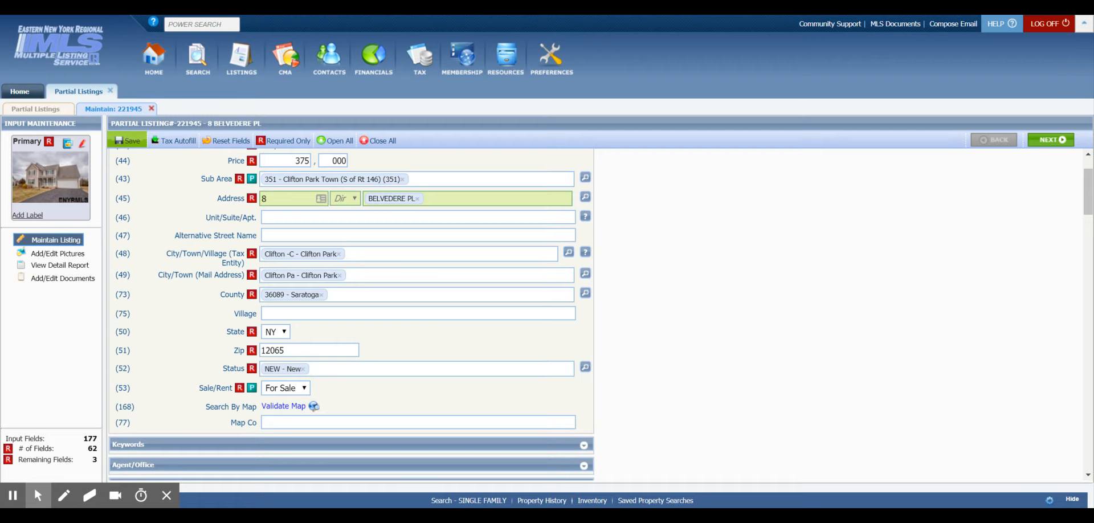
pyautogui.click(290, 407)
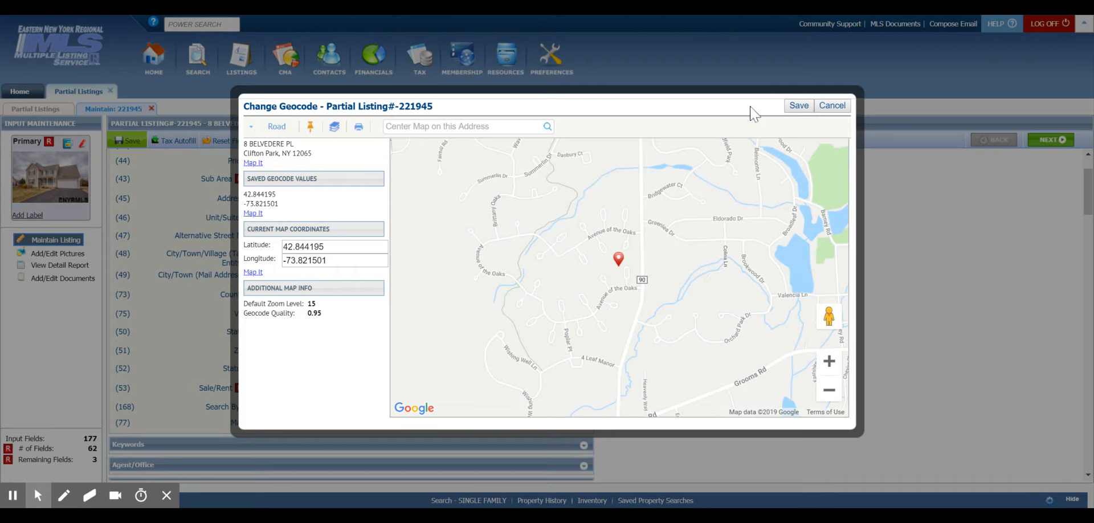
pyautogui.click(799, 106)
# Try to save the full listing and accept the warnings about the list date and expiration date.
pyautogui.click(128, 141)
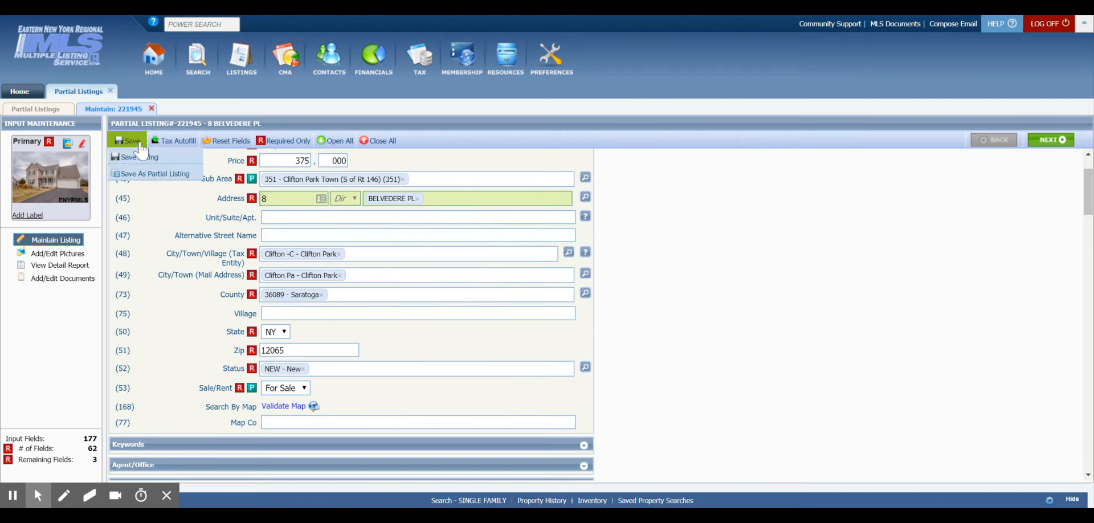
pyautogui.click(135, 159)
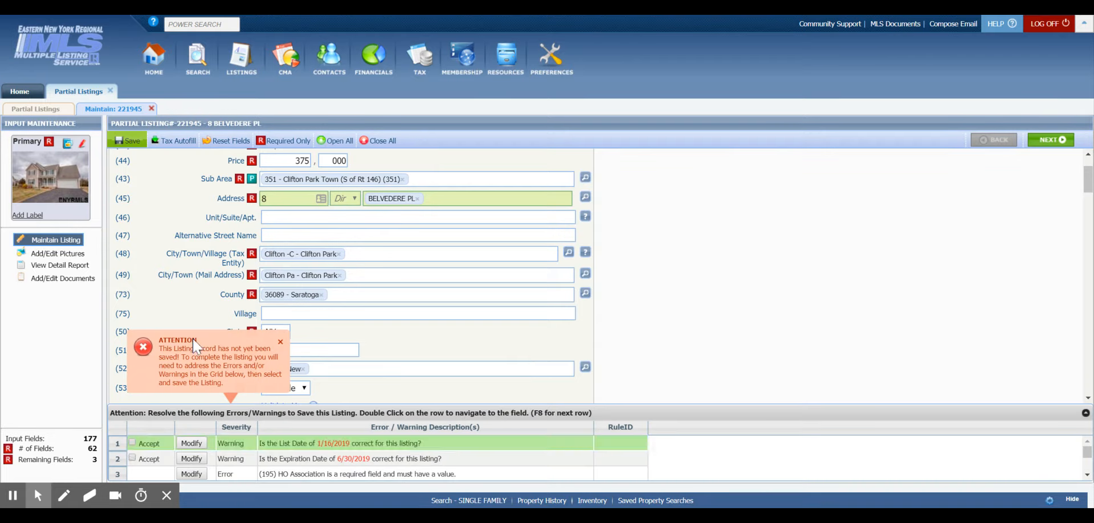
pyautogui.click(132, 442)
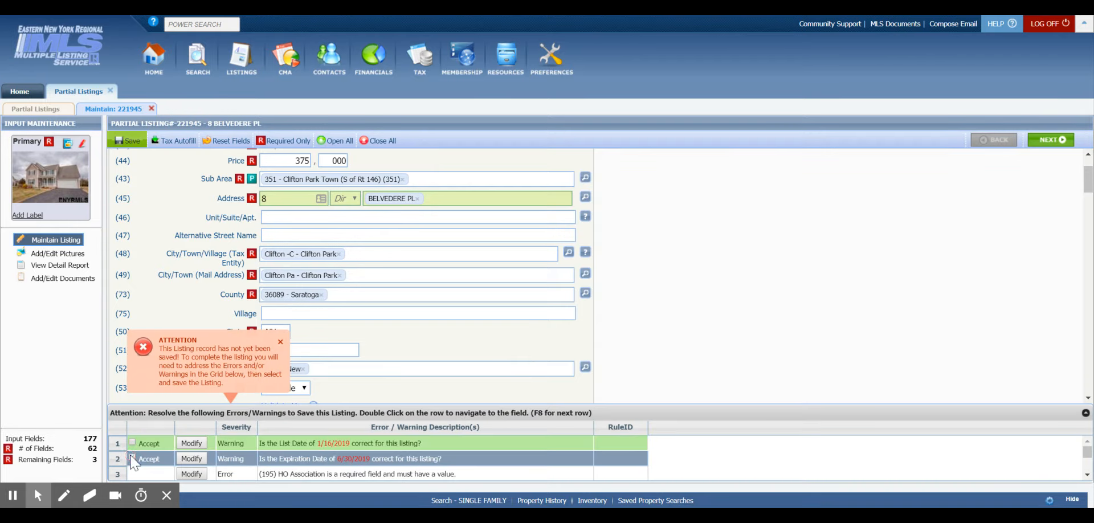
pyautogui.click(131, 458)
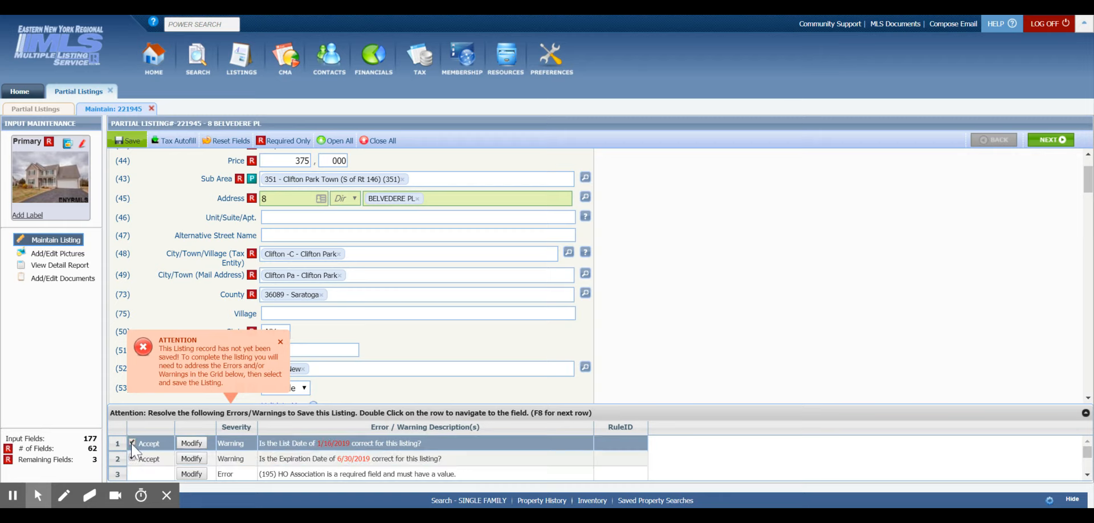
# Change the Listing Date to 01/17/2019 and review the remaining errors that need resolving.
pyautogui.click(189, 443)
pyautogui.click(283, 368)
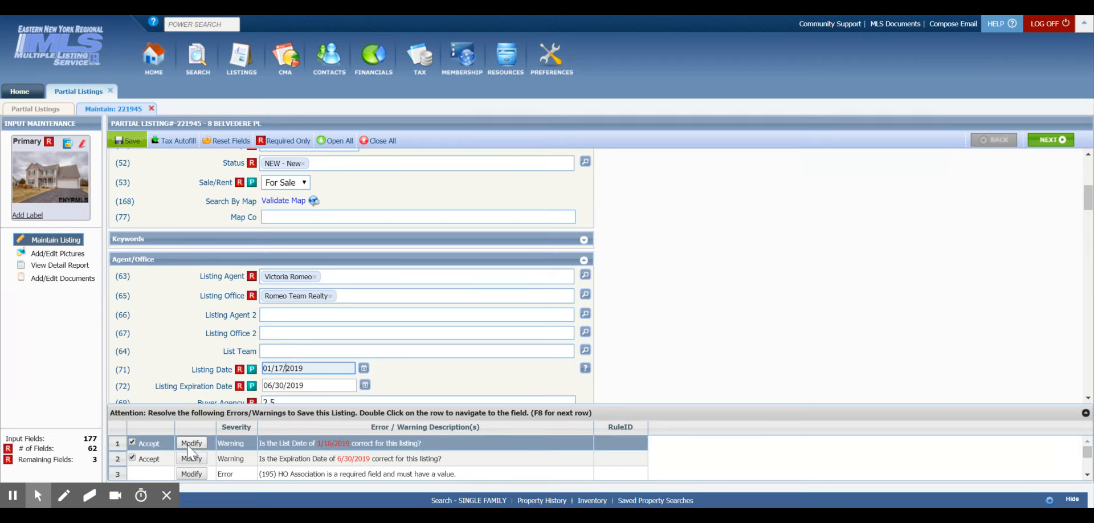
pyautogui.scroll(-1, 188, 447)
pyautogui.scroll(1, 188, 447)
pyautogui.scroll(-2, 188, 450)
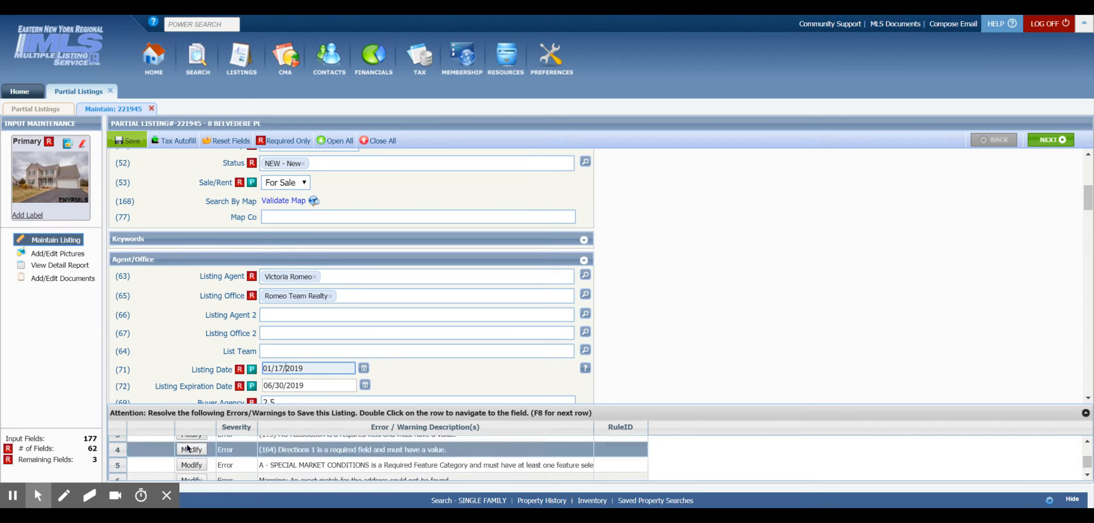
pyautogui.scroll(-2, 792, 303)
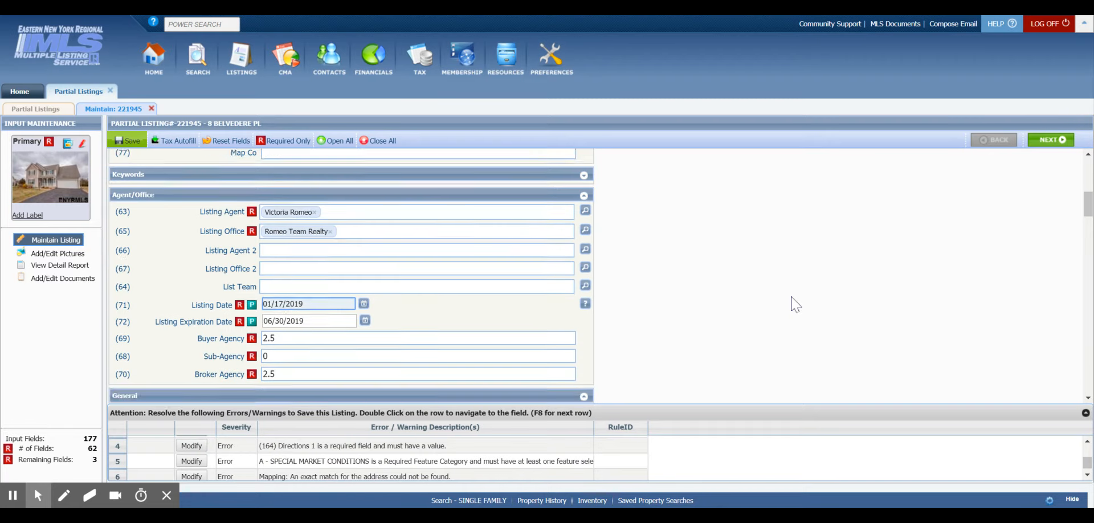
pyautogui.scroll(3, 212, 450)
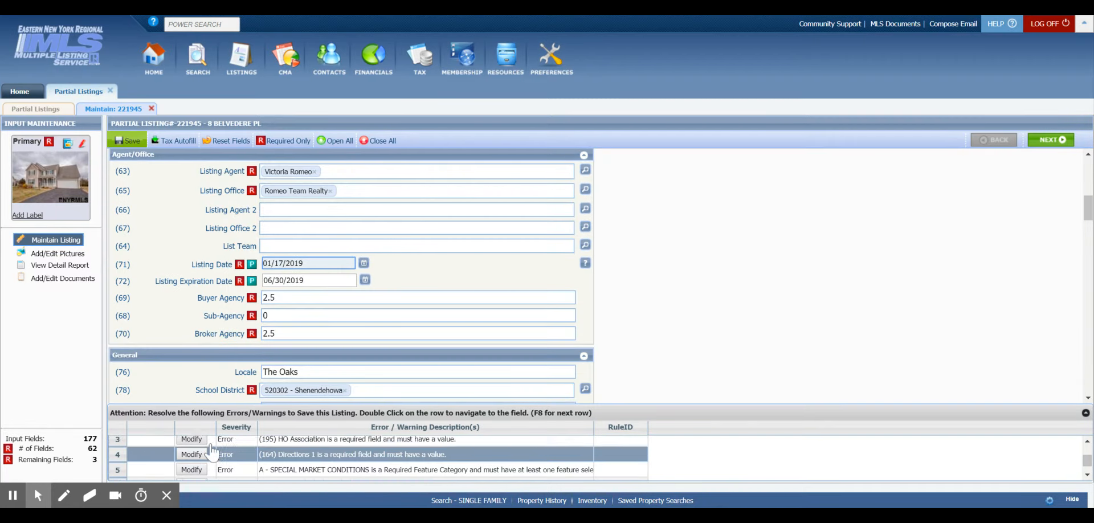
# Resolve the HO Association error by setting it to Yes and entering an HOA Fee of 290.
pyautogui.click(191, 465)
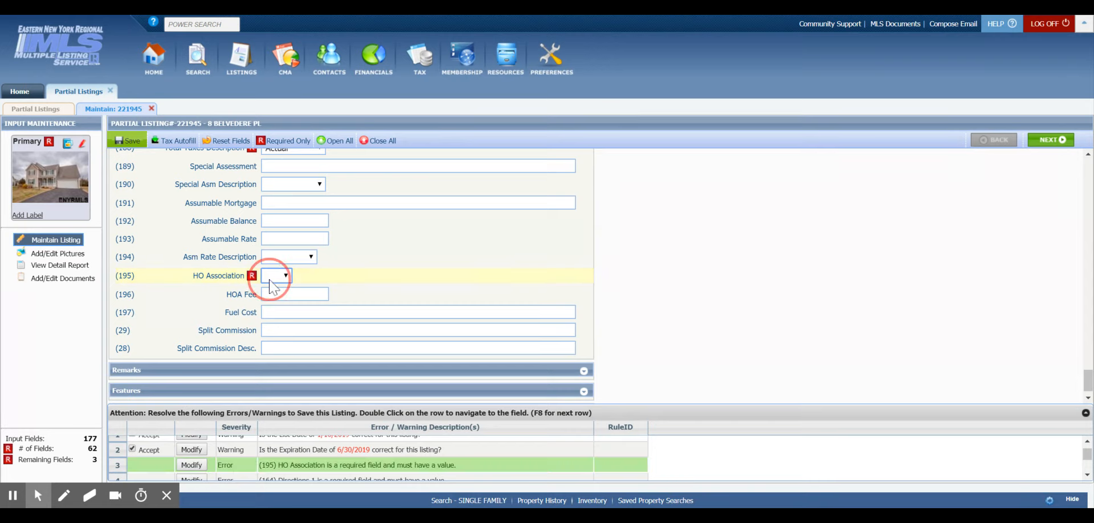
pyautogui.click(270, 291)
pyautogui.click(327, 294)
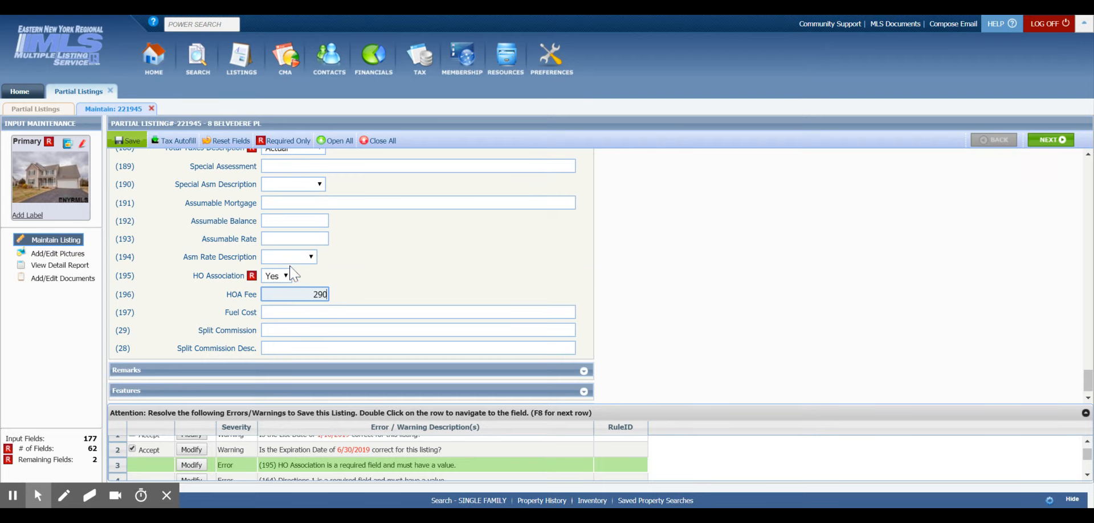
pyautogui.scroll(2, 294, 257)
pyautogui.scroll(4, 294, 257)
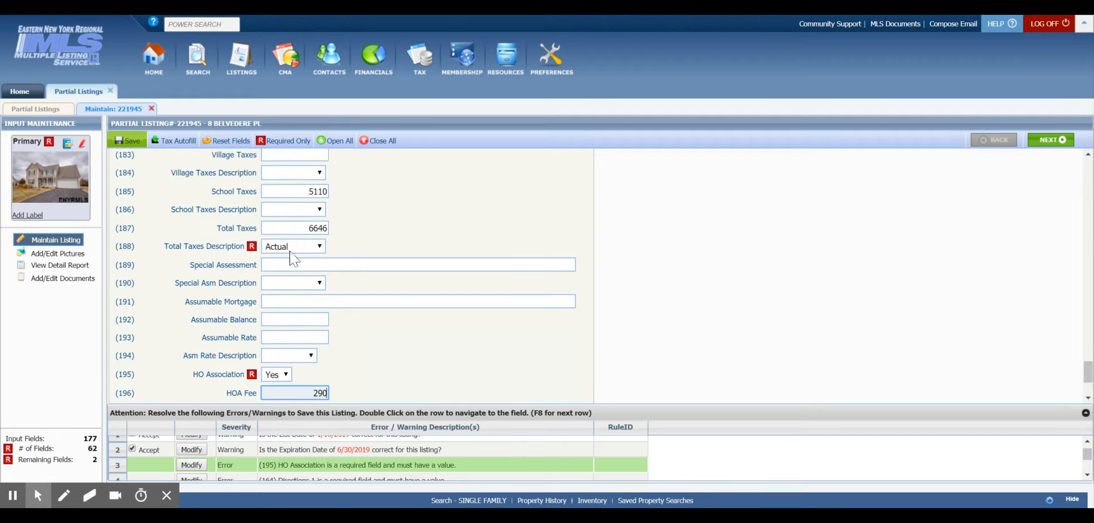
pyautogui.scroll(-5, 294, 258)
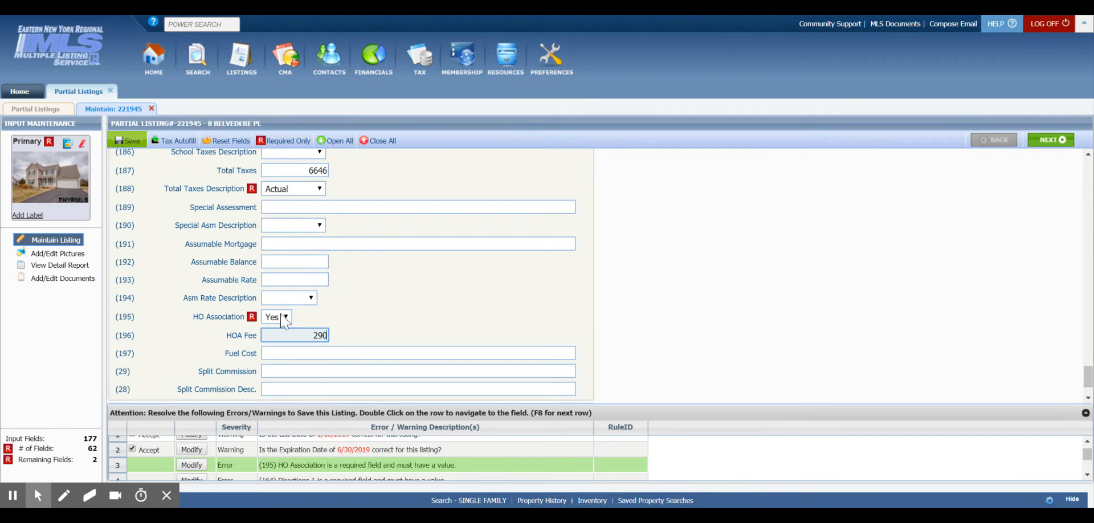
pyautogui.scroll(-2, 277, 367)
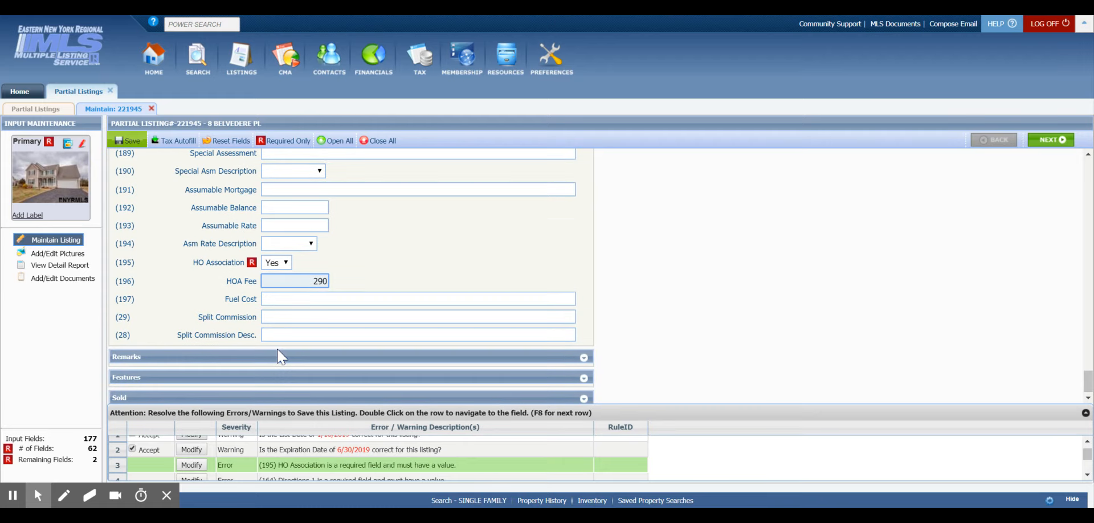
# Resolve the Directions 1 error by entering "Grooms or 146 to Vischer Ferry Rd to Avenue of the Oaks, Right onto Belvedere Pl".
pyautogui.click(302, 472)
pyautogui.press('F8')
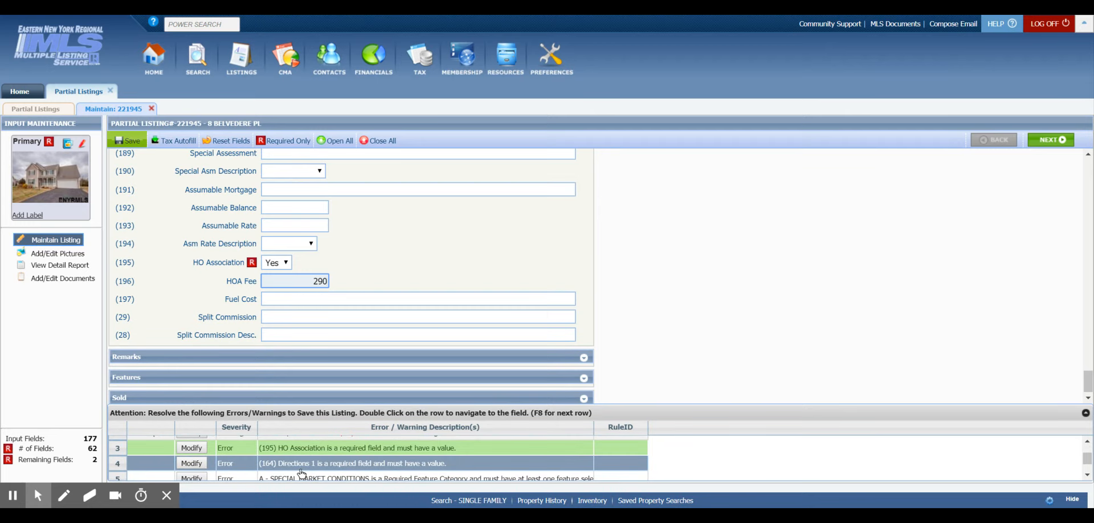
pyautogui.click(191, 464)
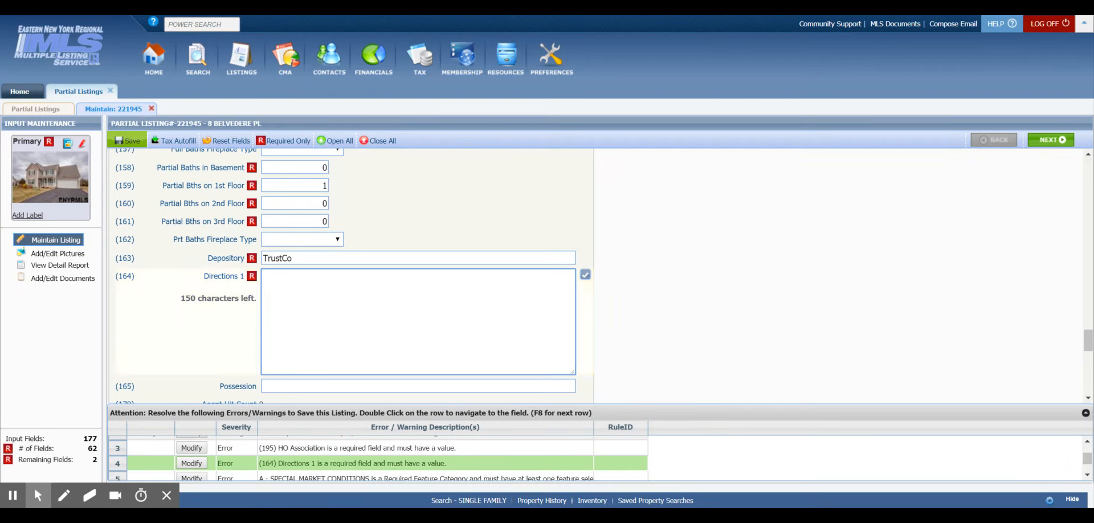
pyautogui.write('Grooms')
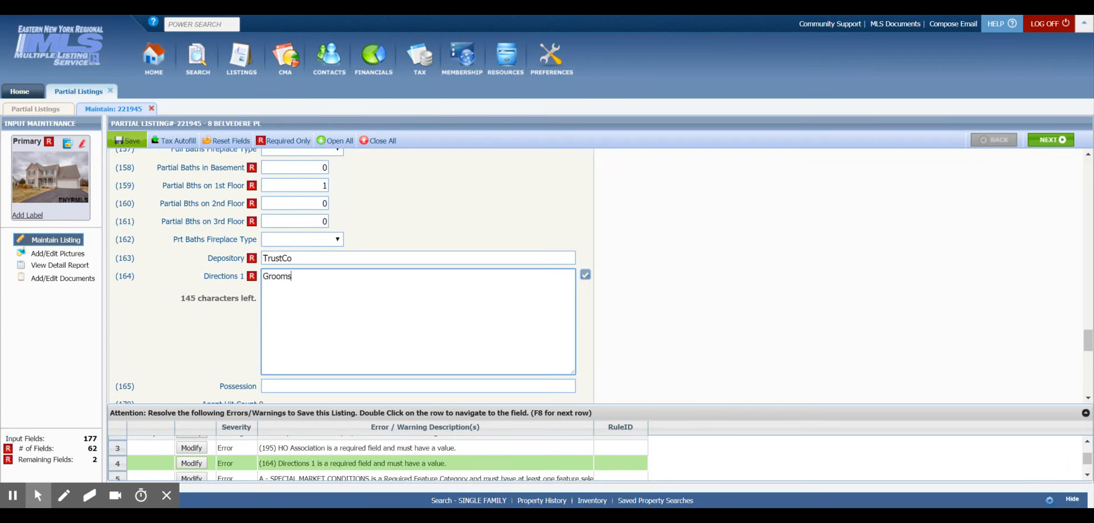
pyautogui.write(' or 146 to Vischer Ferry Rd')
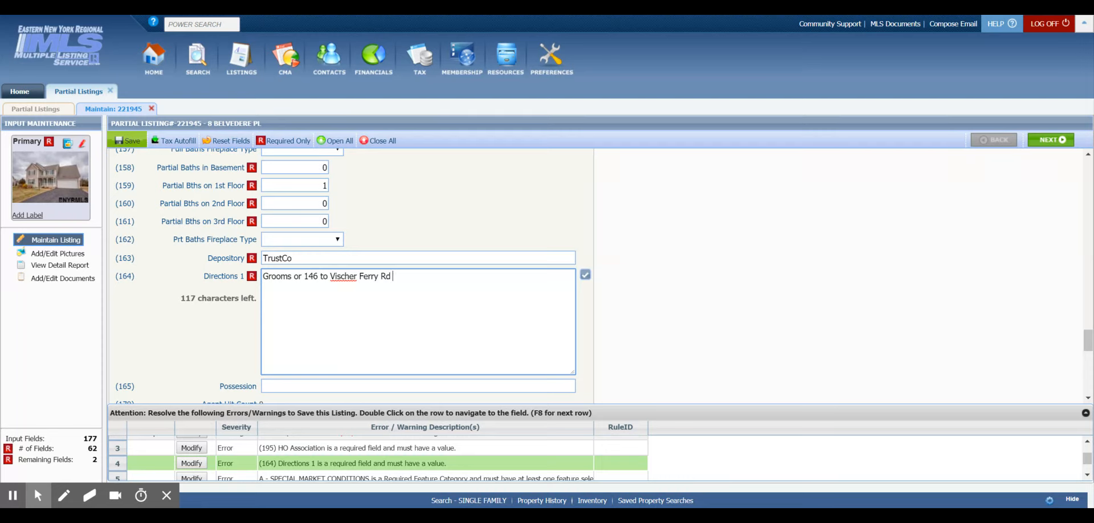
pyautogui.write(' to Avenue of the')
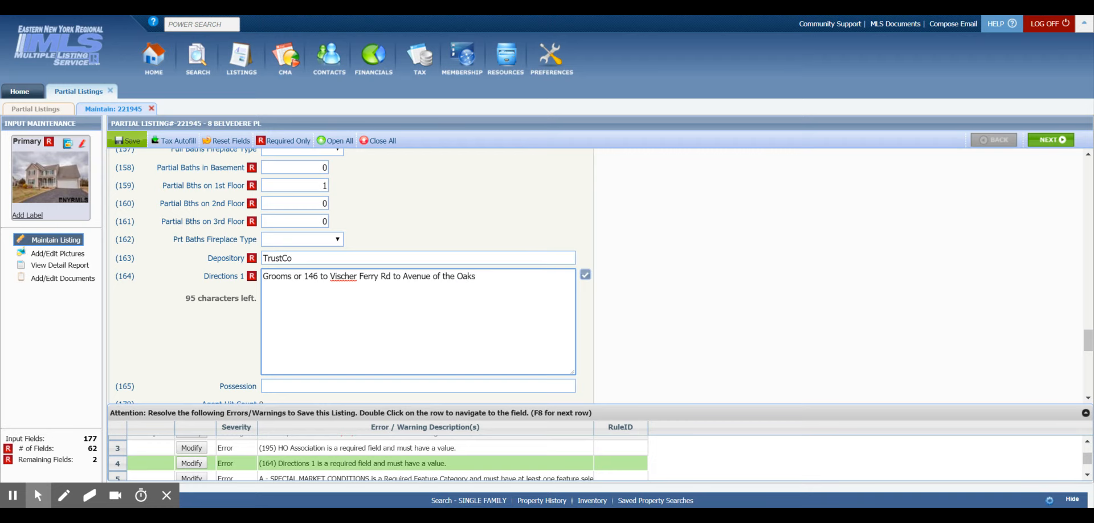
pyautogui.write('Oaks, Right onto Belvedere Pl')
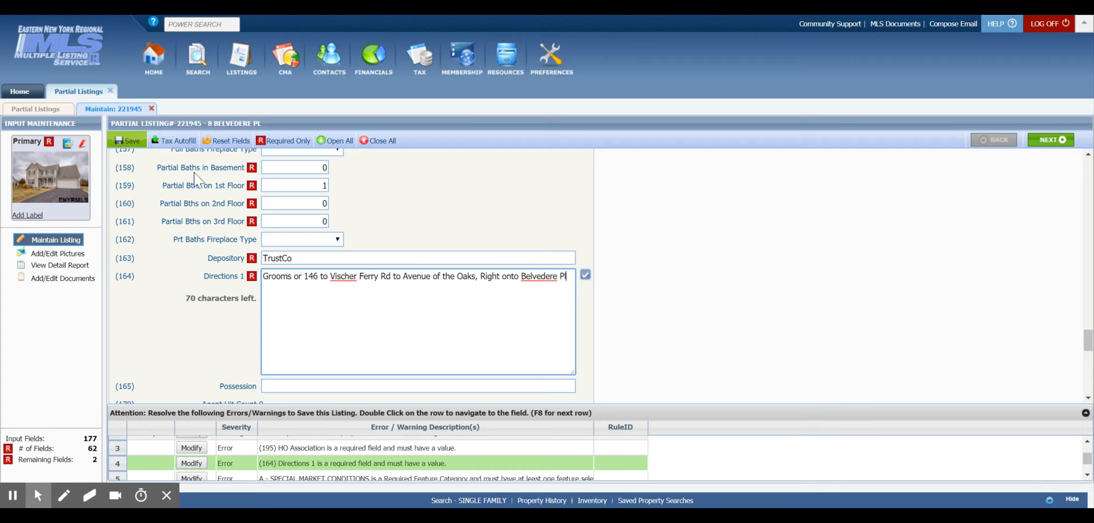
# Resolve the Special Market Conditions error by choosing A11 - No Special Conditions and saving the feature selection.
pyautogui.click(226, 455)
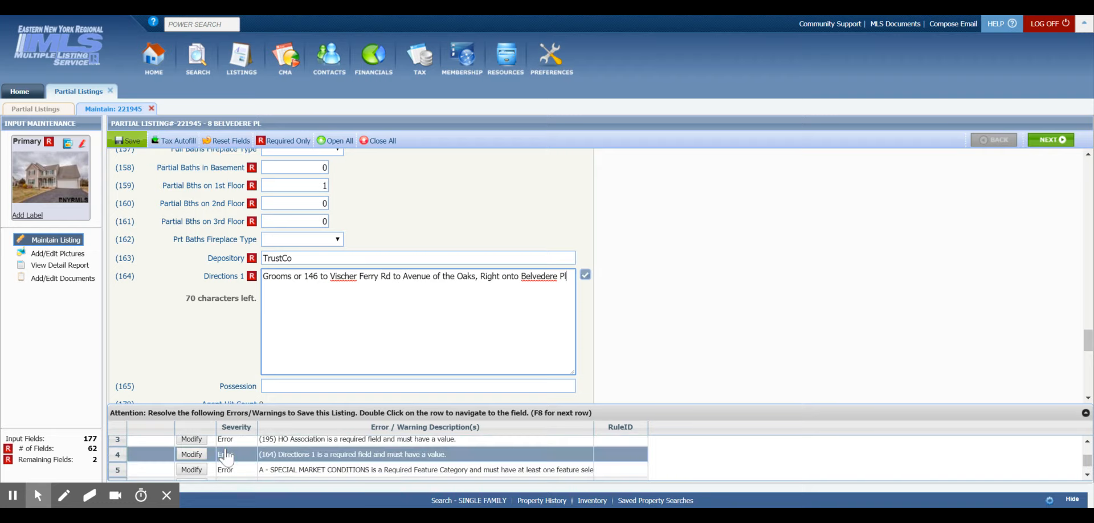
pyautogui.click(218, 468)
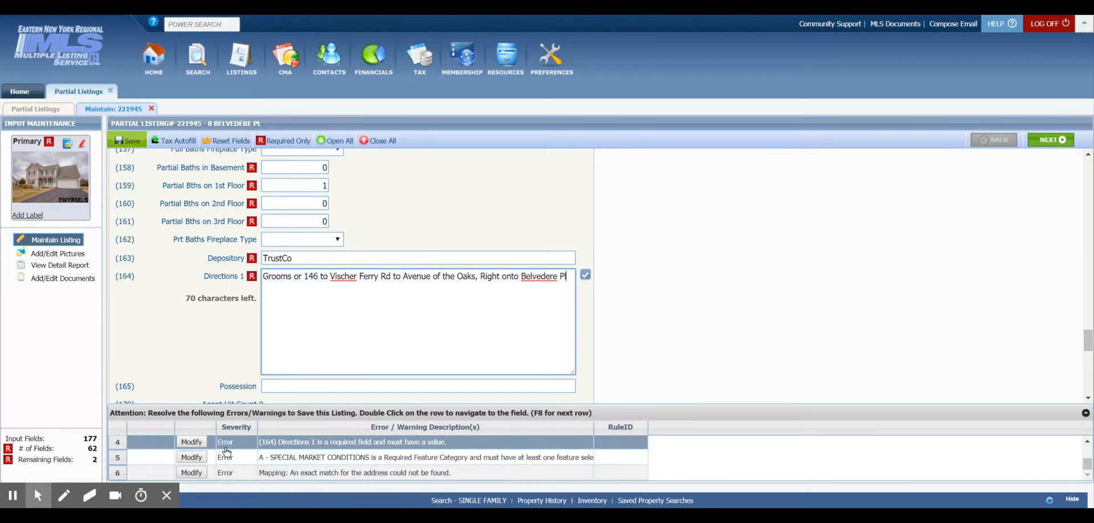
pyautogui.click(194, 475)
pyautogui.click(191, 456)
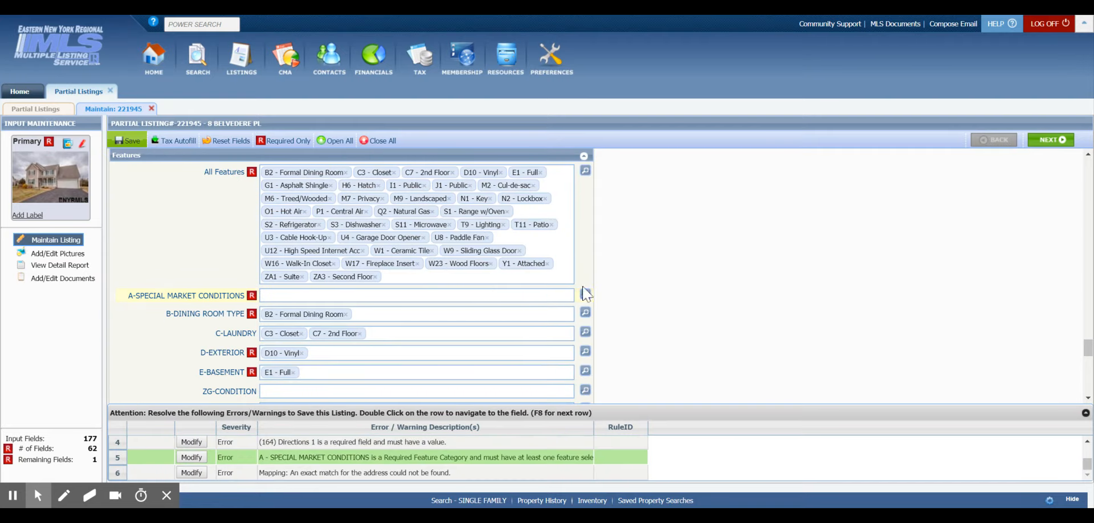
pyautogui.click(585, 294)
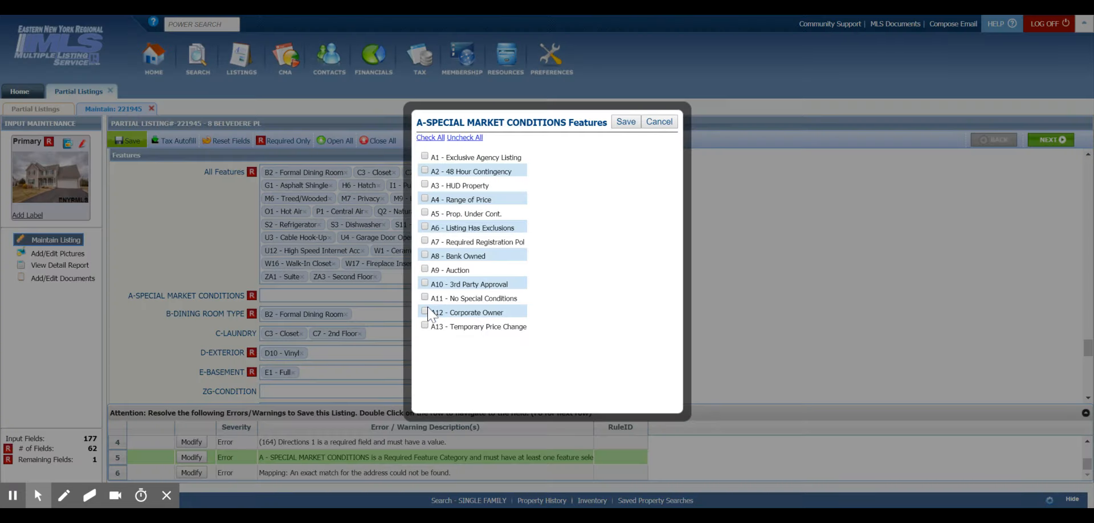
pyautogui.click(424, 297)
pyautogui.click(629, 123)
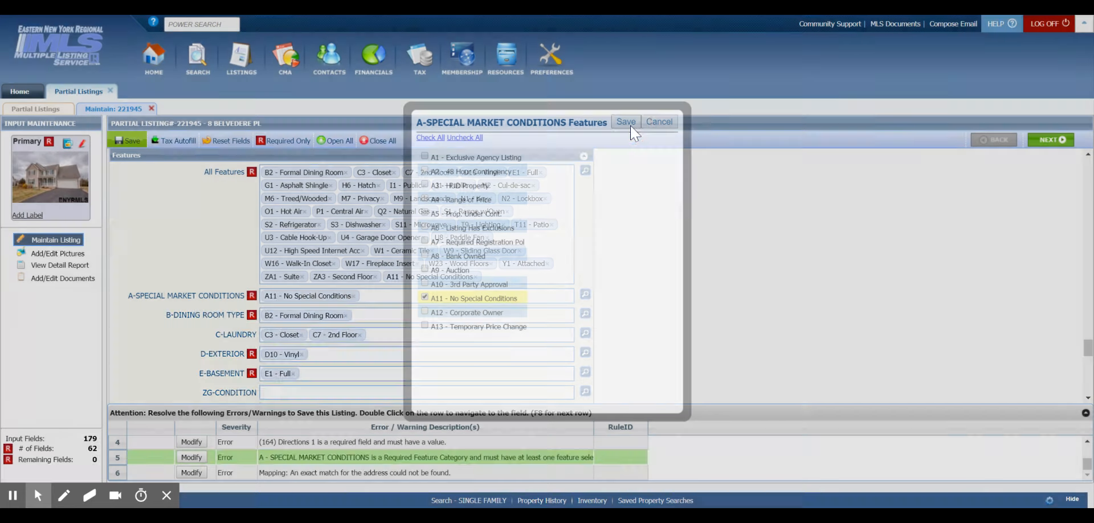
# Address the mapping error by saving the geocode at the current map location, and try to save the full listing again.
pyautogui.click(358, 459)
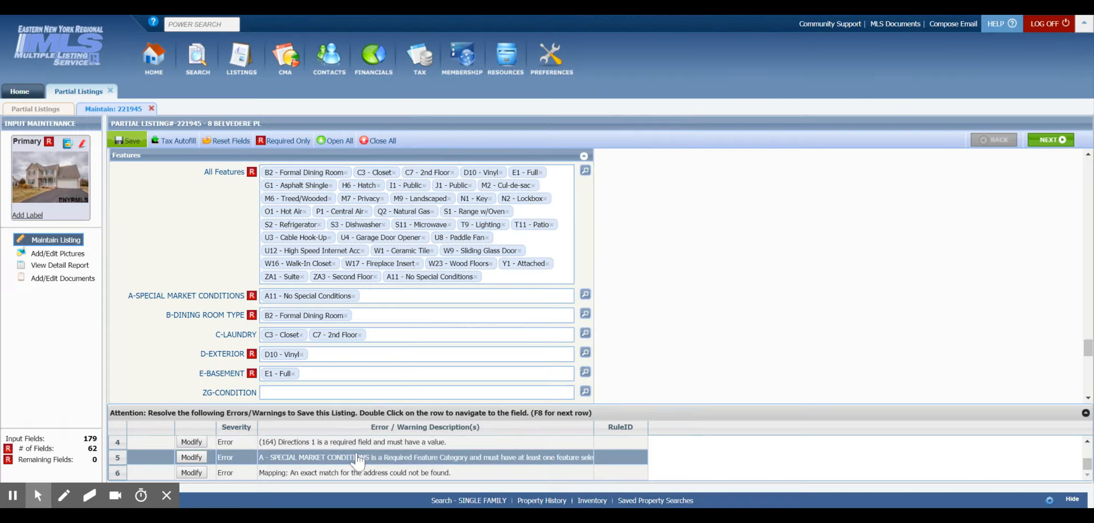
pyautogui.click(182, 473)
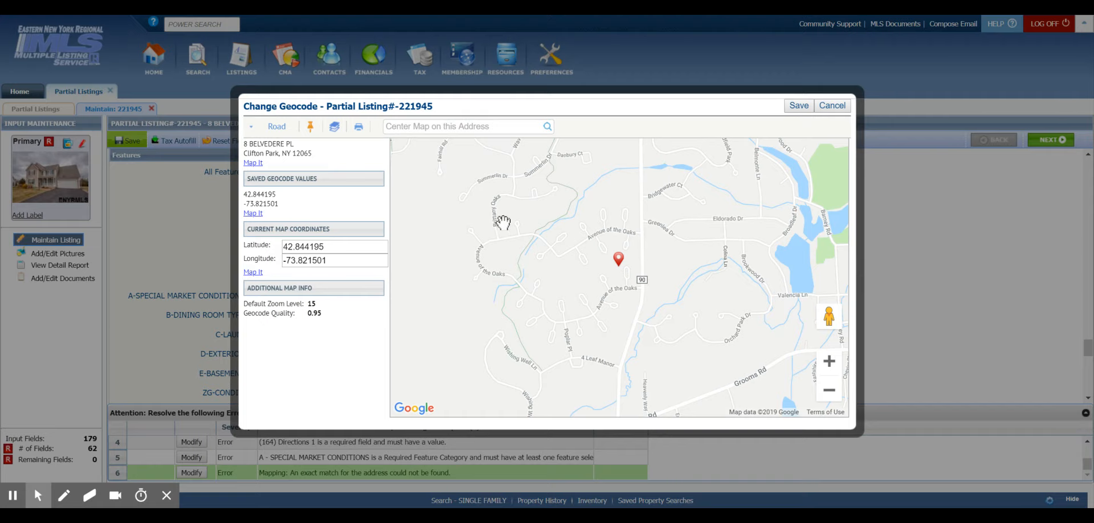
pyautogui.click(799, 105)
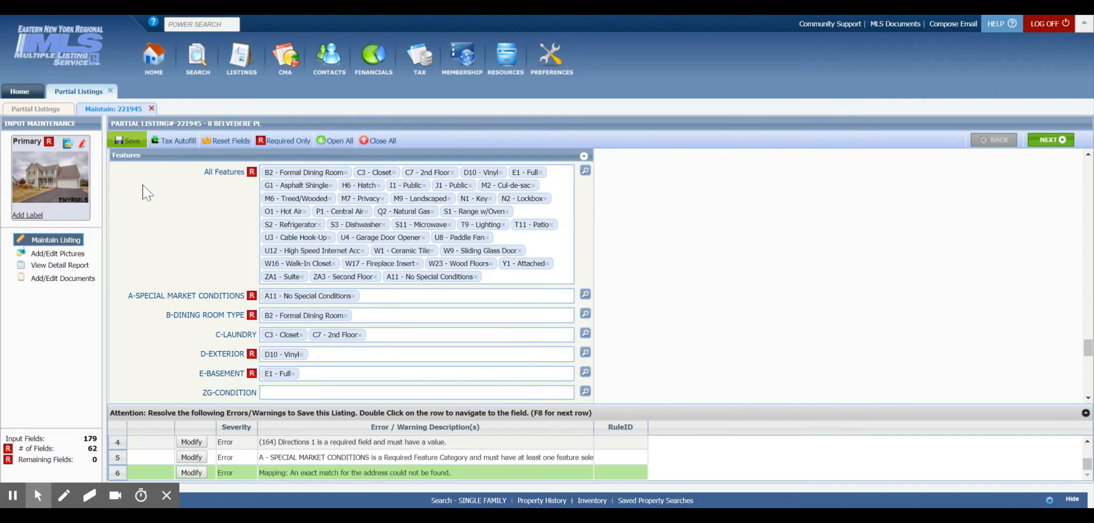
pyautogui.click(129, 141)
pyautogui.click(126, 158)
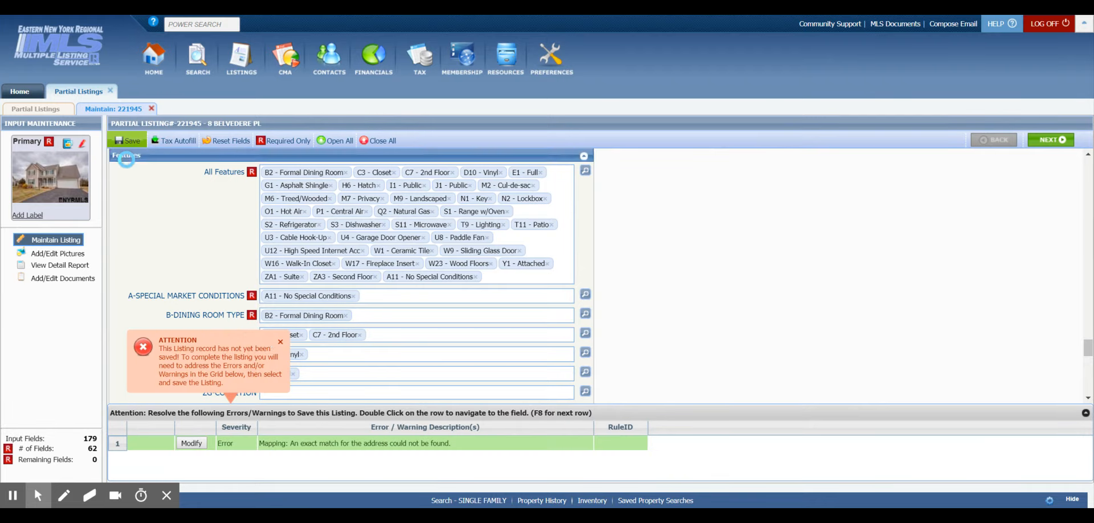